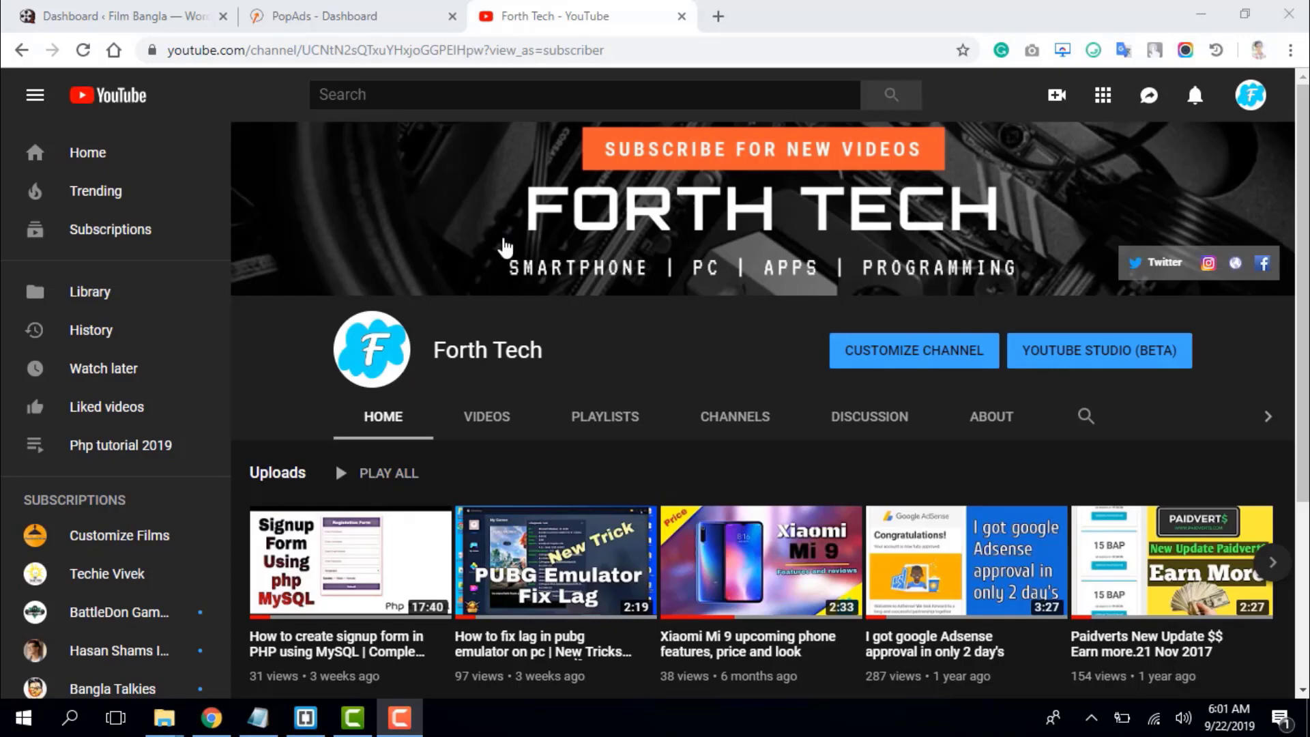
{"action": "left_click", "coordinate": [385, 19]}
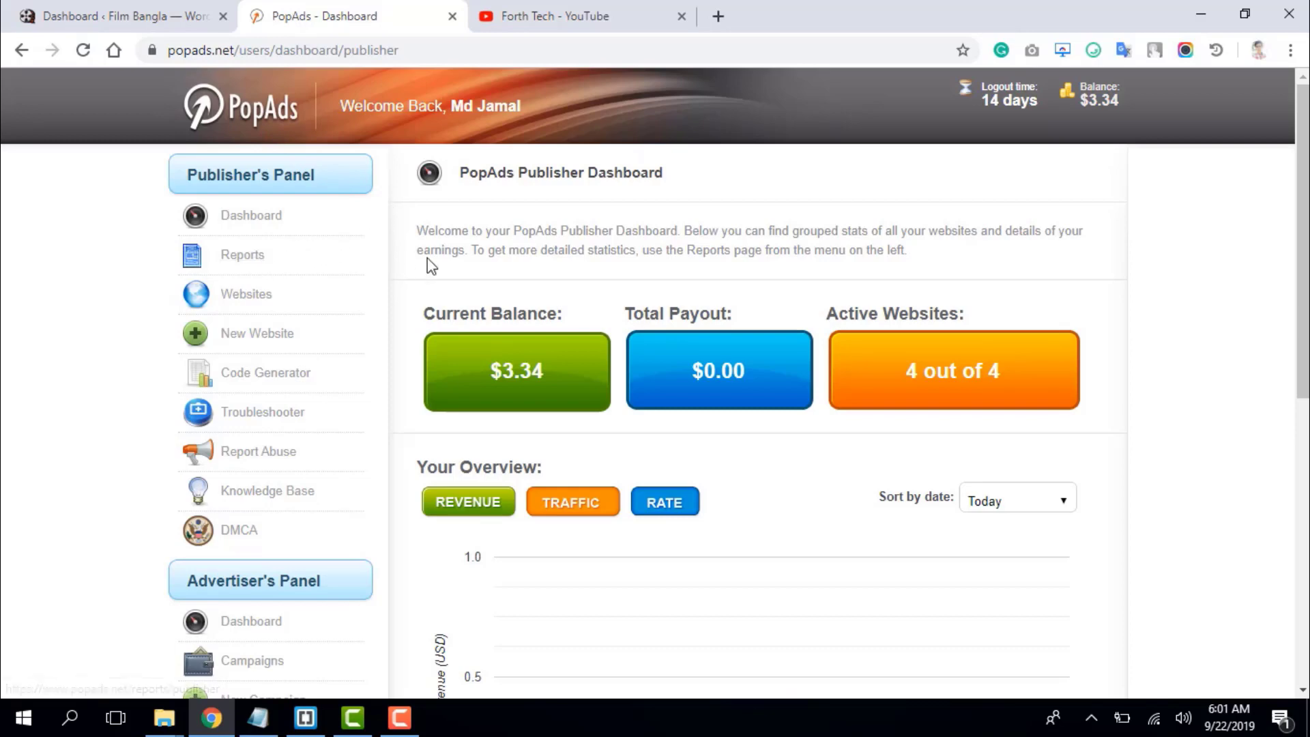
{"action": "scroll", "coordinate": [508, 257], "scroll_direction": "down", "scroll_amount": 2}
{"action": "scroll", "coordinate": [507, 259], "scroll_direction": "up", "scroll_amount": 2}
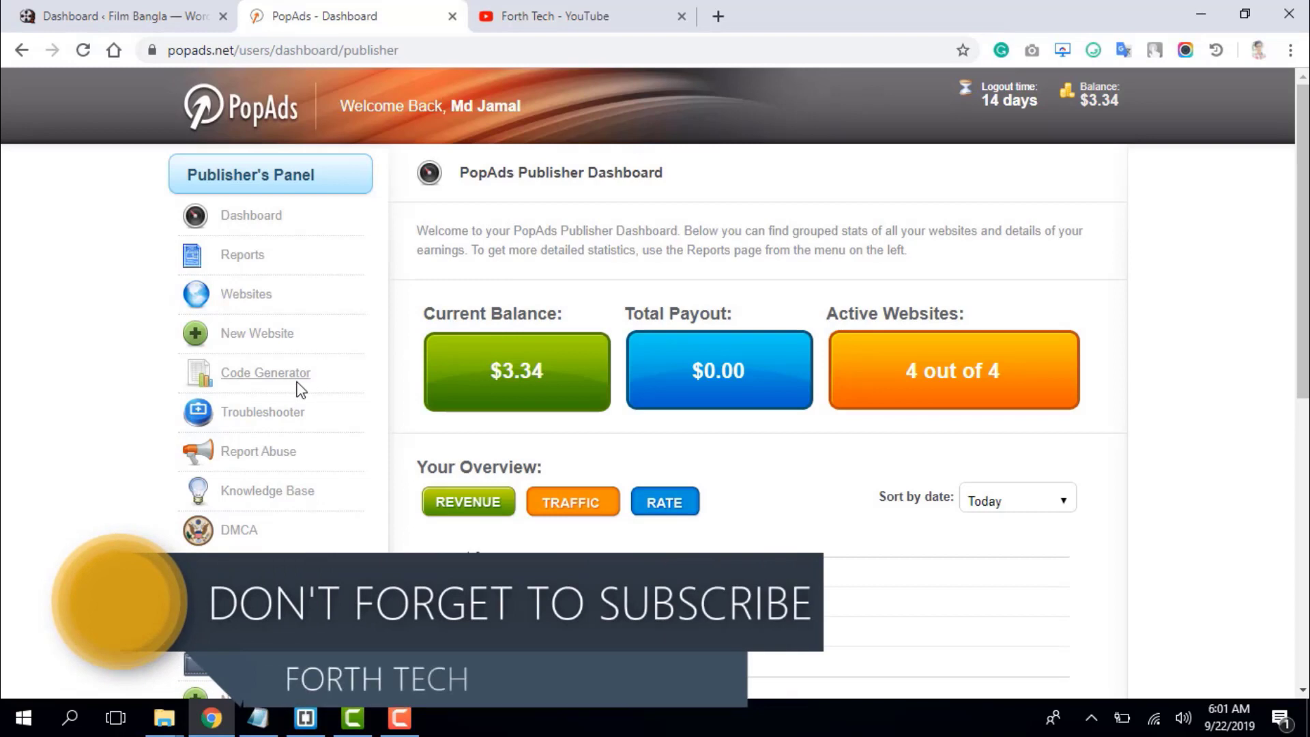
- Open the PopAds Code Generator and choose Film Bangla as the website
{"action": "left_click", "coordinate": [251, 383]}
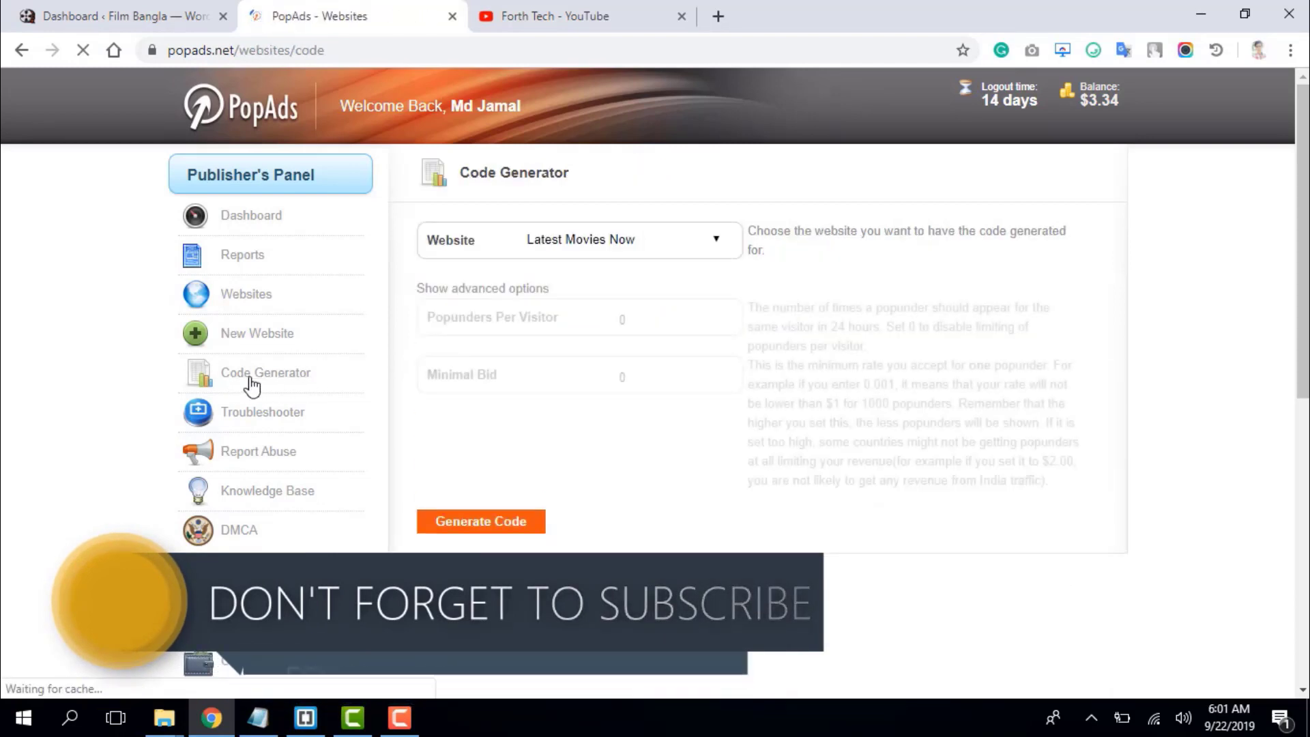
{"action": "left_click", "coordinate": [586, 243]}
{"action": "left_click", "coordinate": [584, 355]}
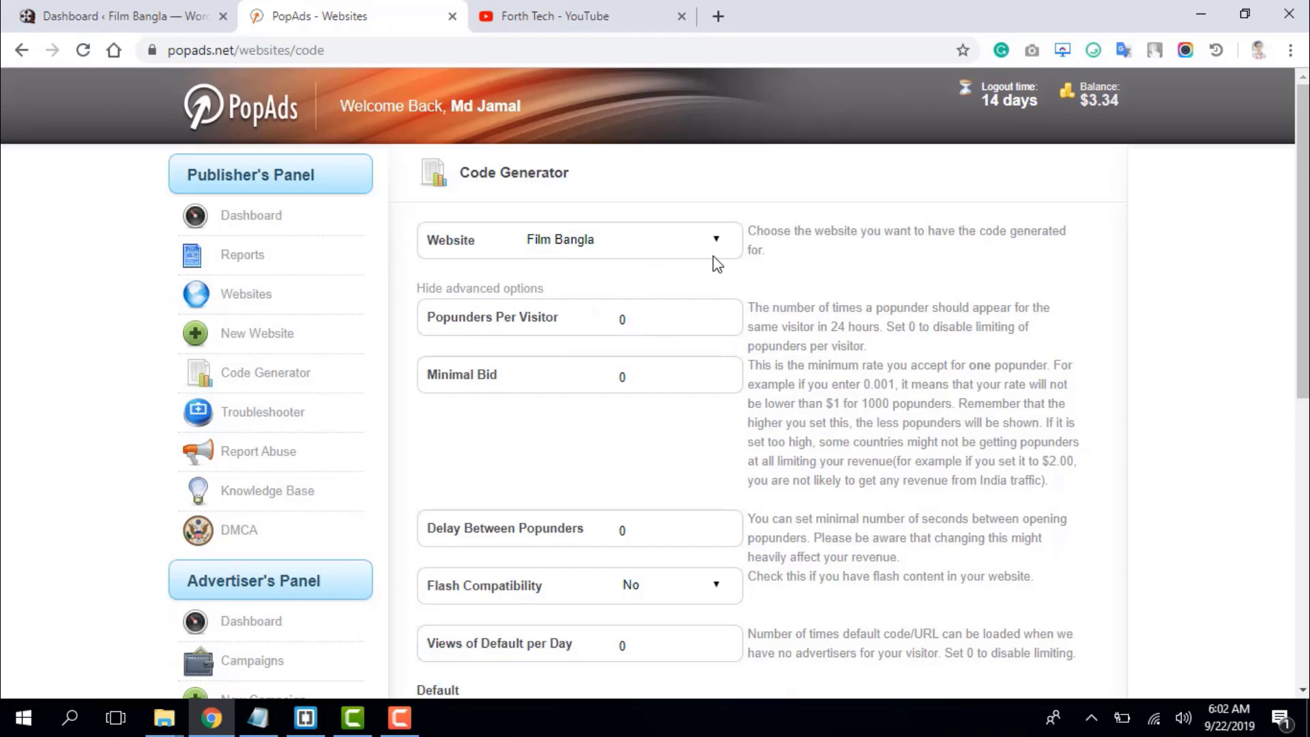
{"action": "scroll", "coordinate": [714, 256], "scroll_direction": "down", "scroll_amount": 8}
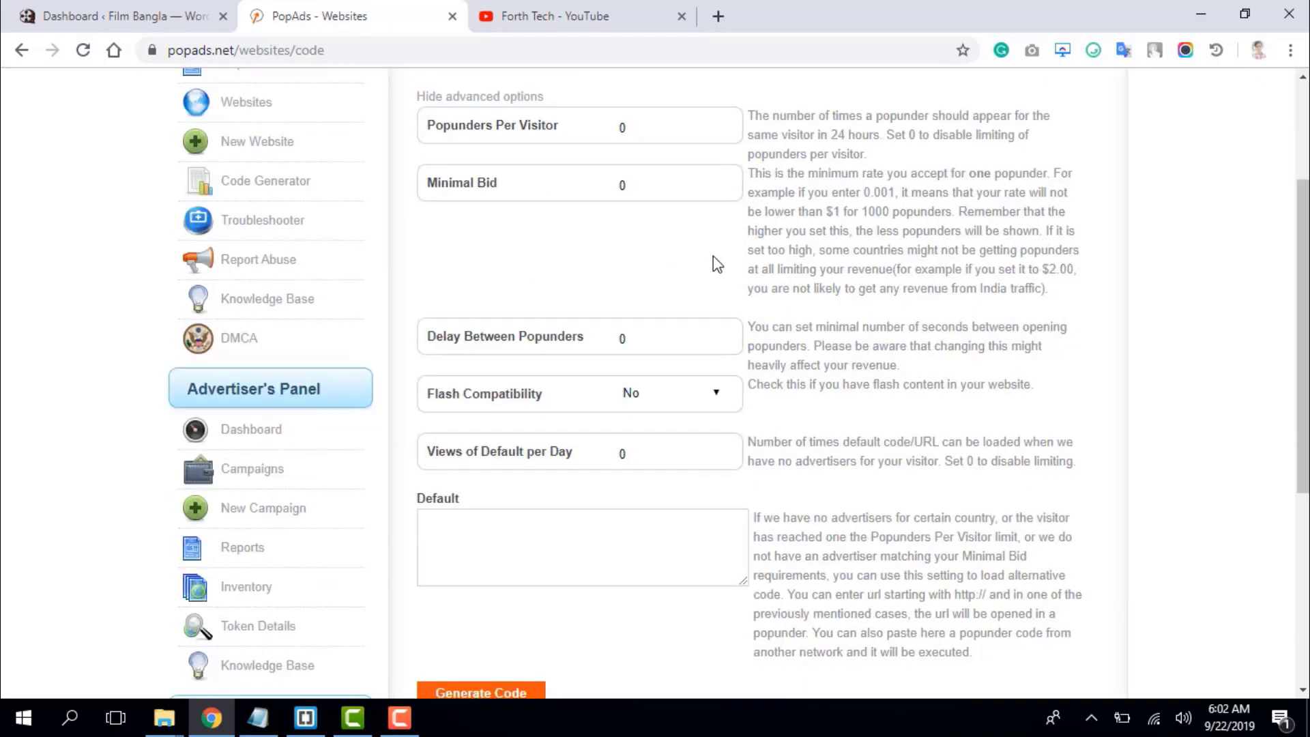
{"action": "scroll", "coordinate": [615, 321], "scroll_direction": "up", "scroll_amount": 5}
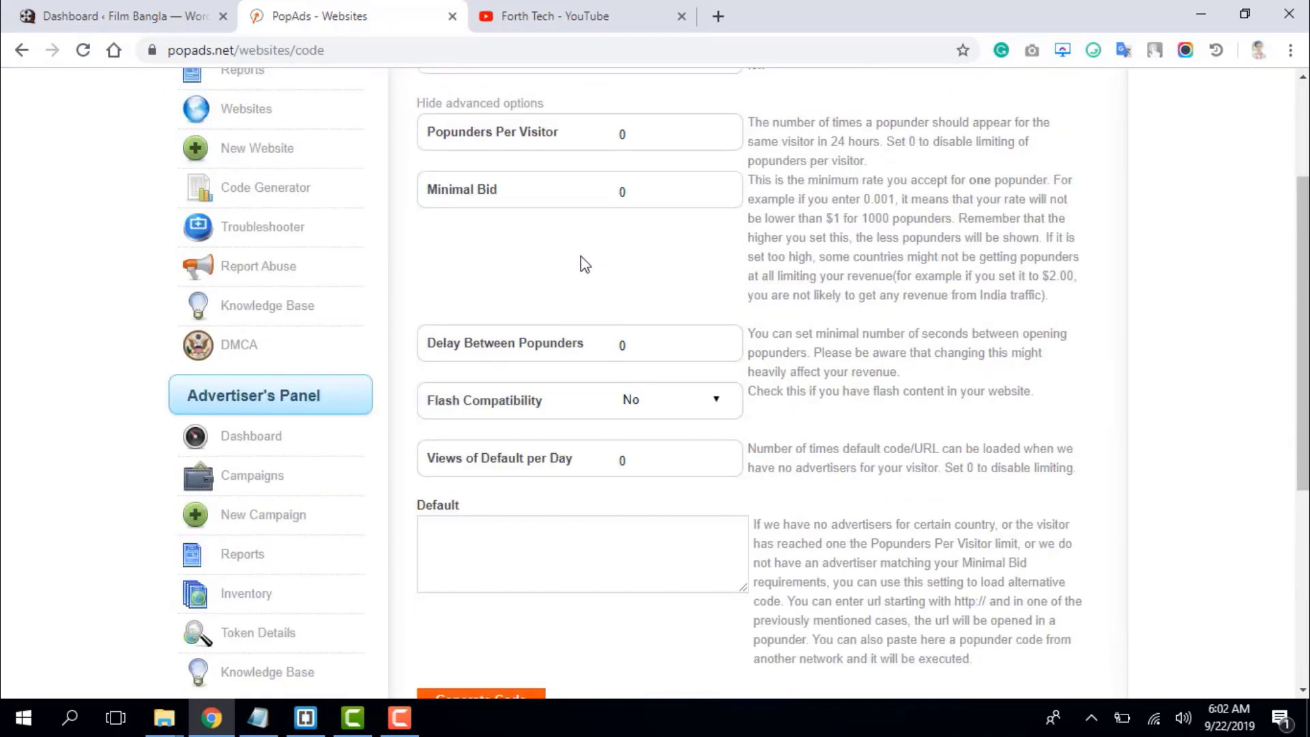
{"action": "scroll", "coordinate": [702, 246], "scroll_direction": "down", "scroll_amount": 5}
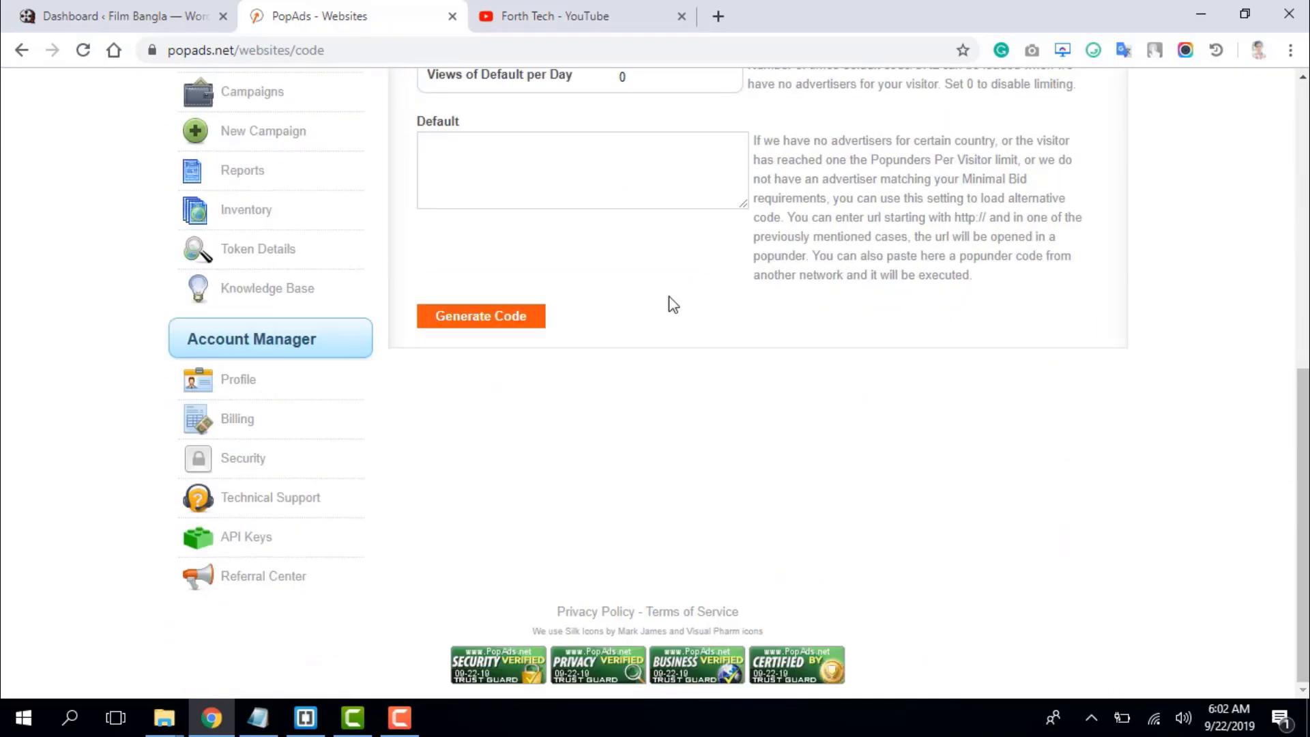
- Generate the Film Bangla popunder code and select the whole Standard Adcode block
{"action": "left_click", "coordinate": [489, 317]}
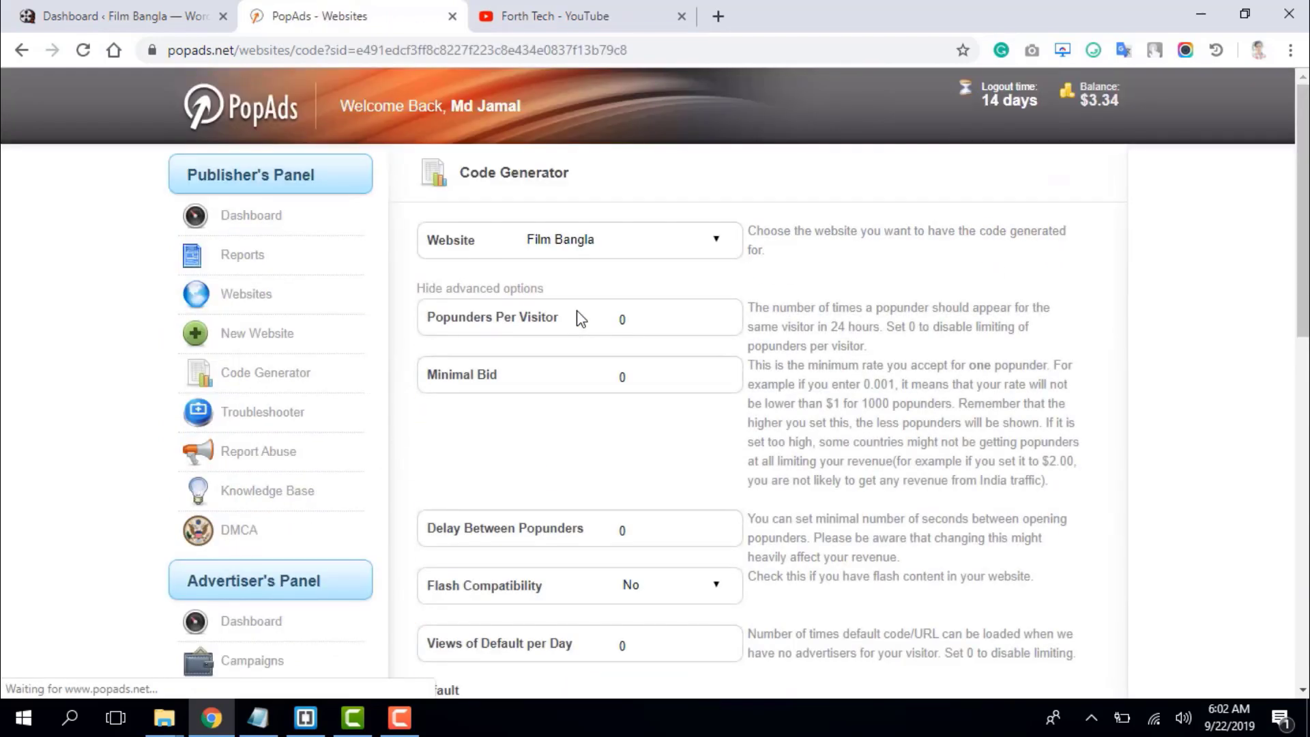
{"action": "scroll", "coordinate": [580, 319], "scroll_direction": "down", "scroll_amount": 8}
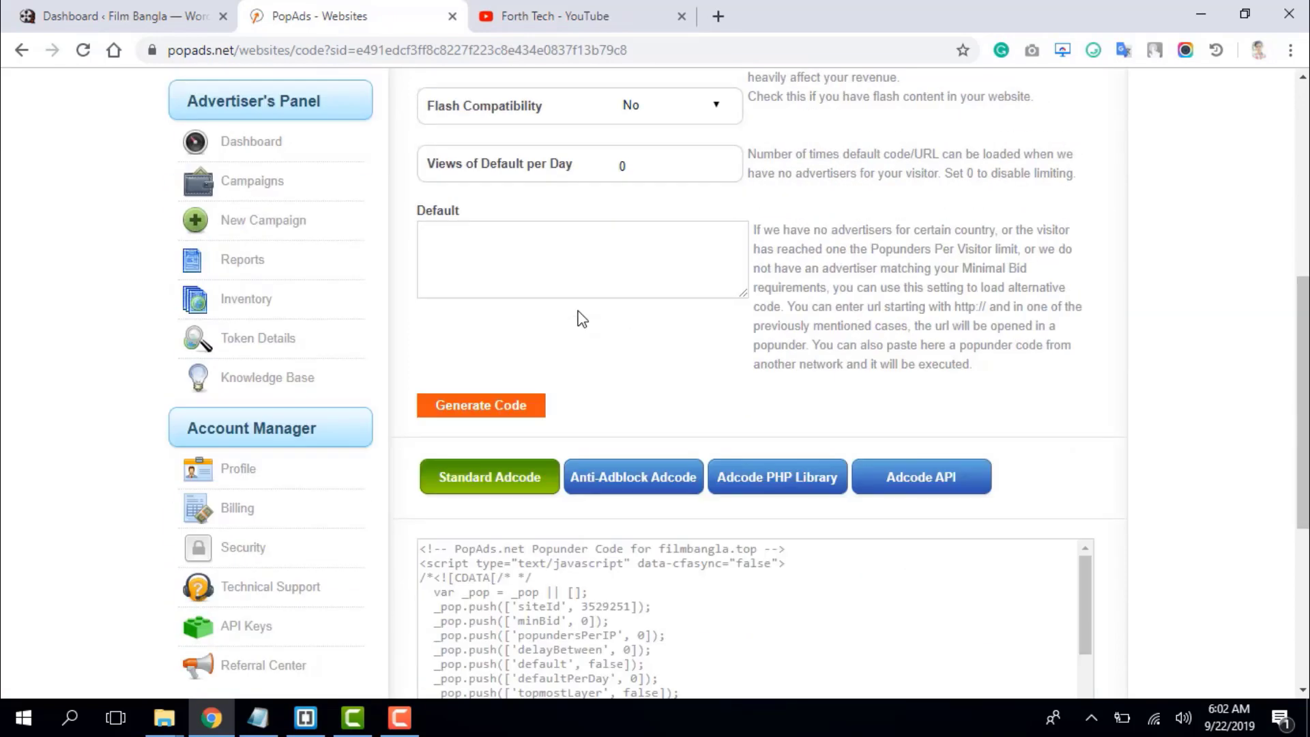
{"action": "scroll", "coordinate": [579, 311], "scroll_direction": "down", "scroll_amount": 1}
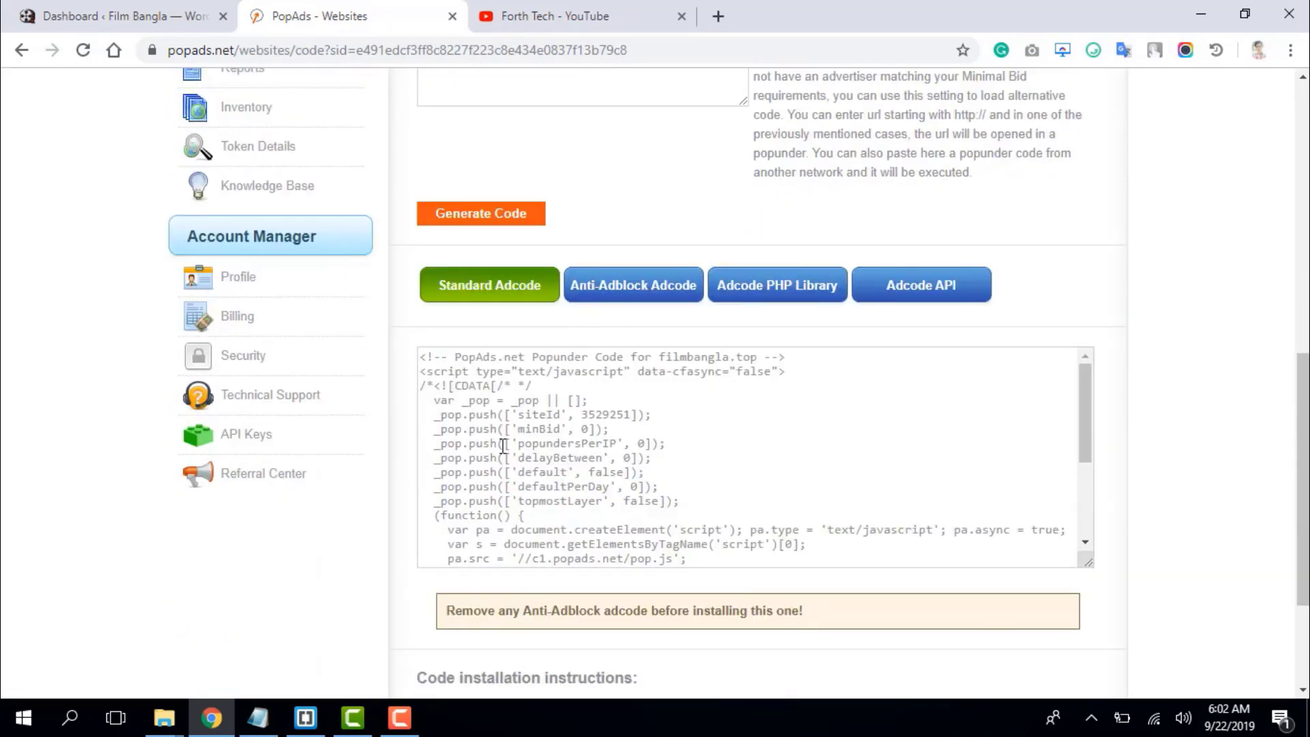
{"action": "left_click", "coordinate": [594, 459]}
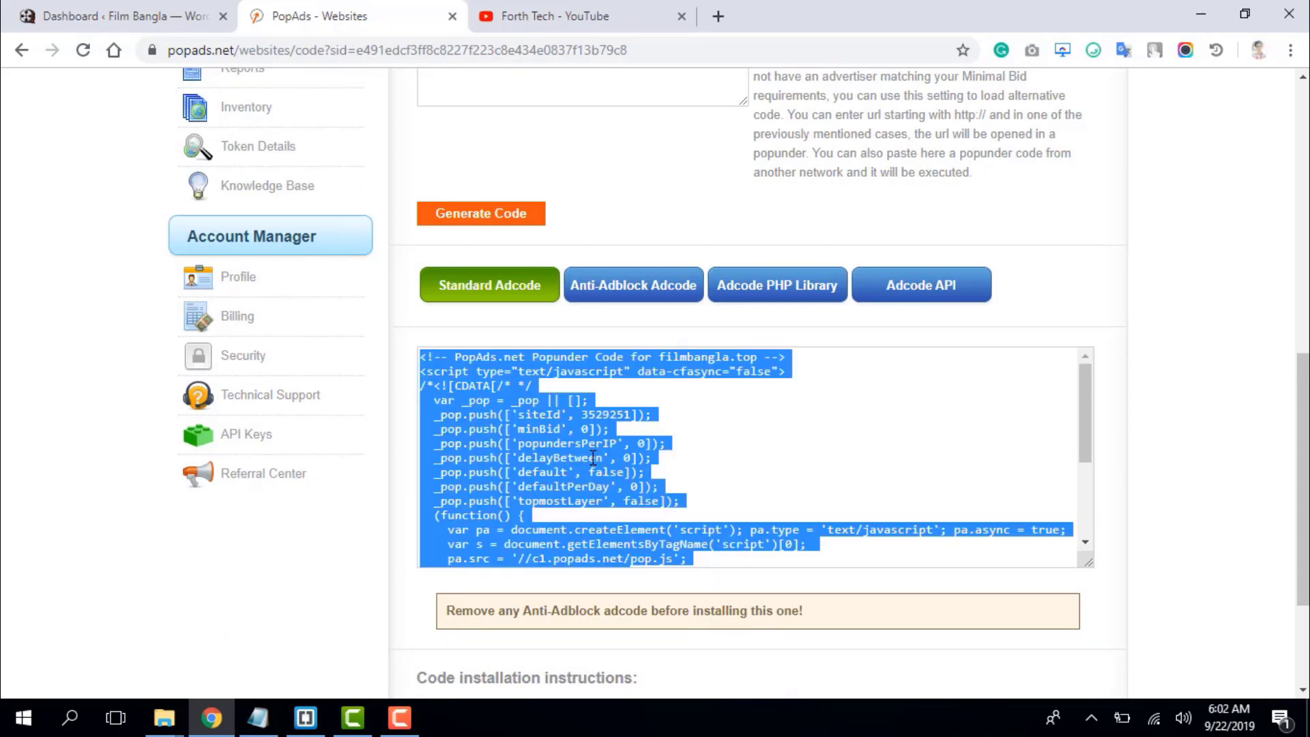
- On the Film Bangla dashboard, open Appearance > Theme Editor and scroll NewsCard's theme files list
{"action": "left_click", "coordinate": [176, 19]}
{"action": "scroll", "coordinate": [666, 239], "scroll_direction": "up", "scroll_amount": 1}
{"action": "scroll", "coordinate": [666, 240], "scroll_direction": "down", "scroll_amount": 4}
{"action": "scroll", "coordinate": [666, 240], "scroll_direction": "up", "scroll_amount": 4}
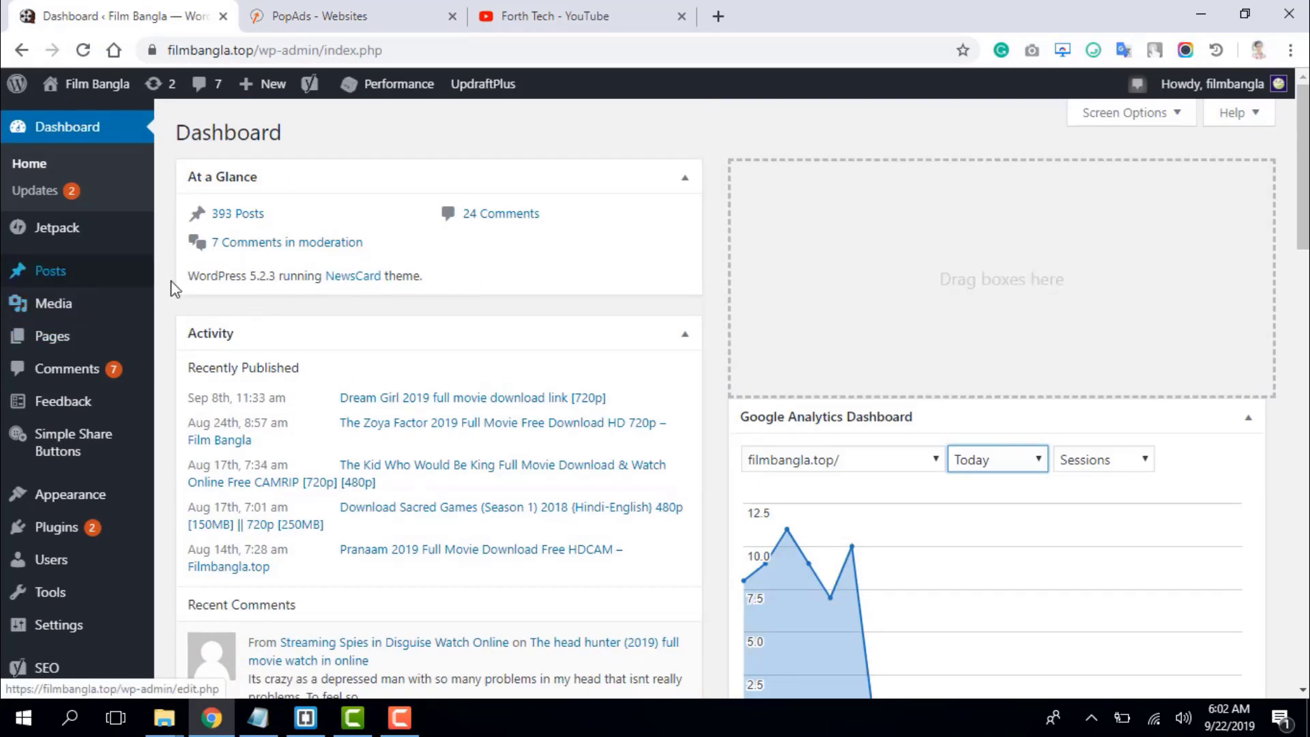
{"action": "scroll", "coordinate": [26, 440], "scroll_direction": "down", "scroll_amount": 1}
{"action": "mouse_move", "coordinate": [70, 412]}
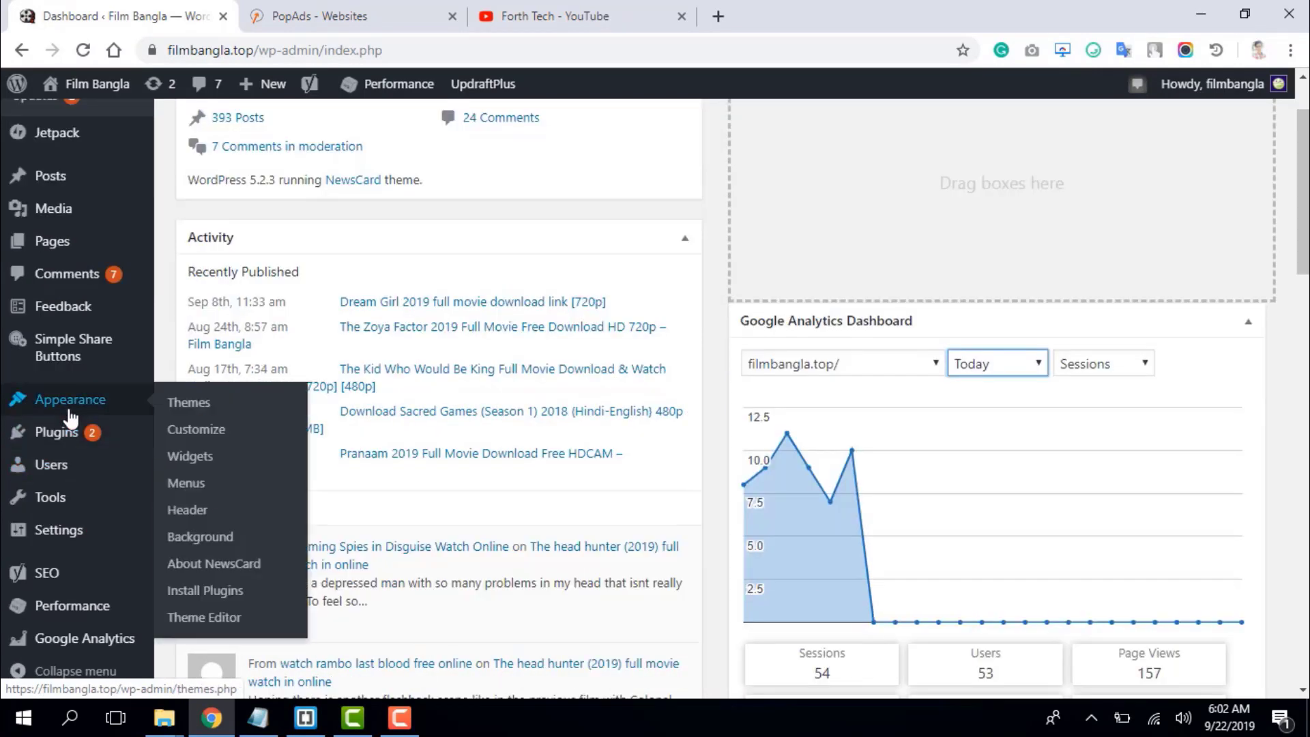
{"action": "left_click", "coordinate": [205, 619]}
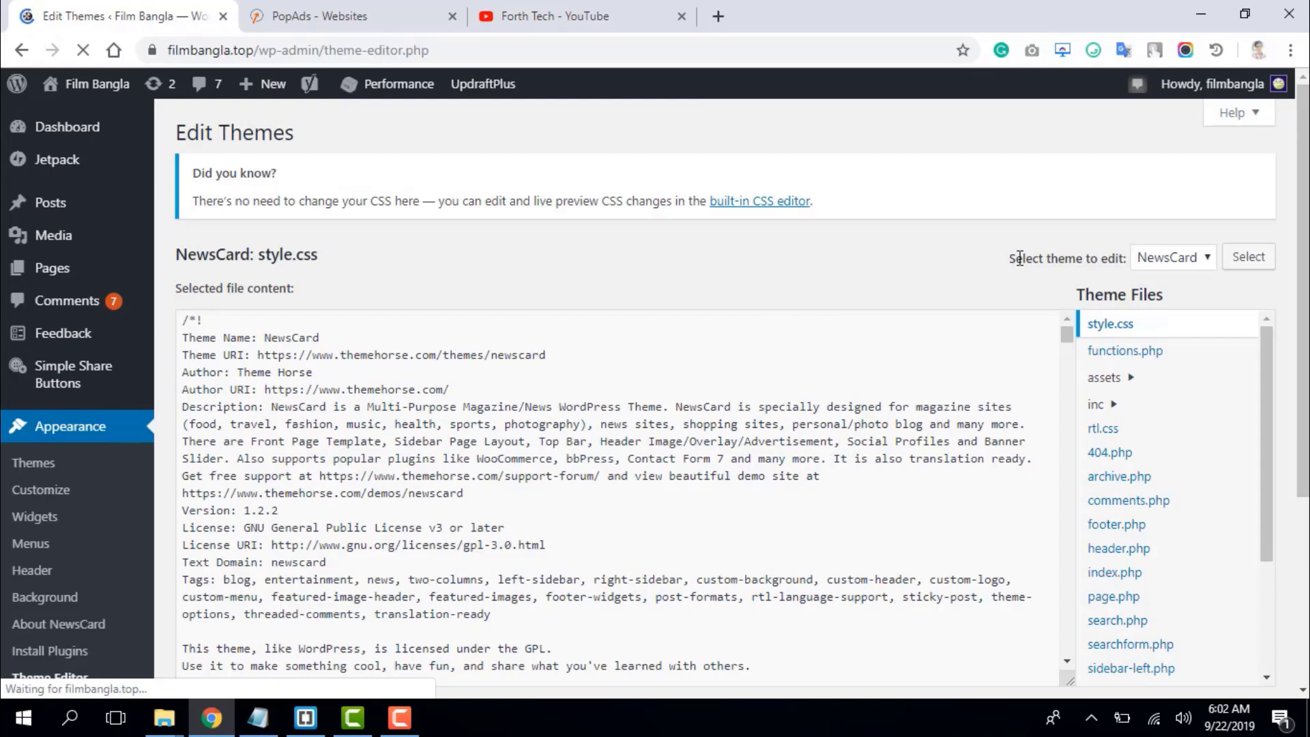
{"action": "scroll", "coordinate": [1181, 199], "scroll_direction": "down", "scroll_amount": 1}
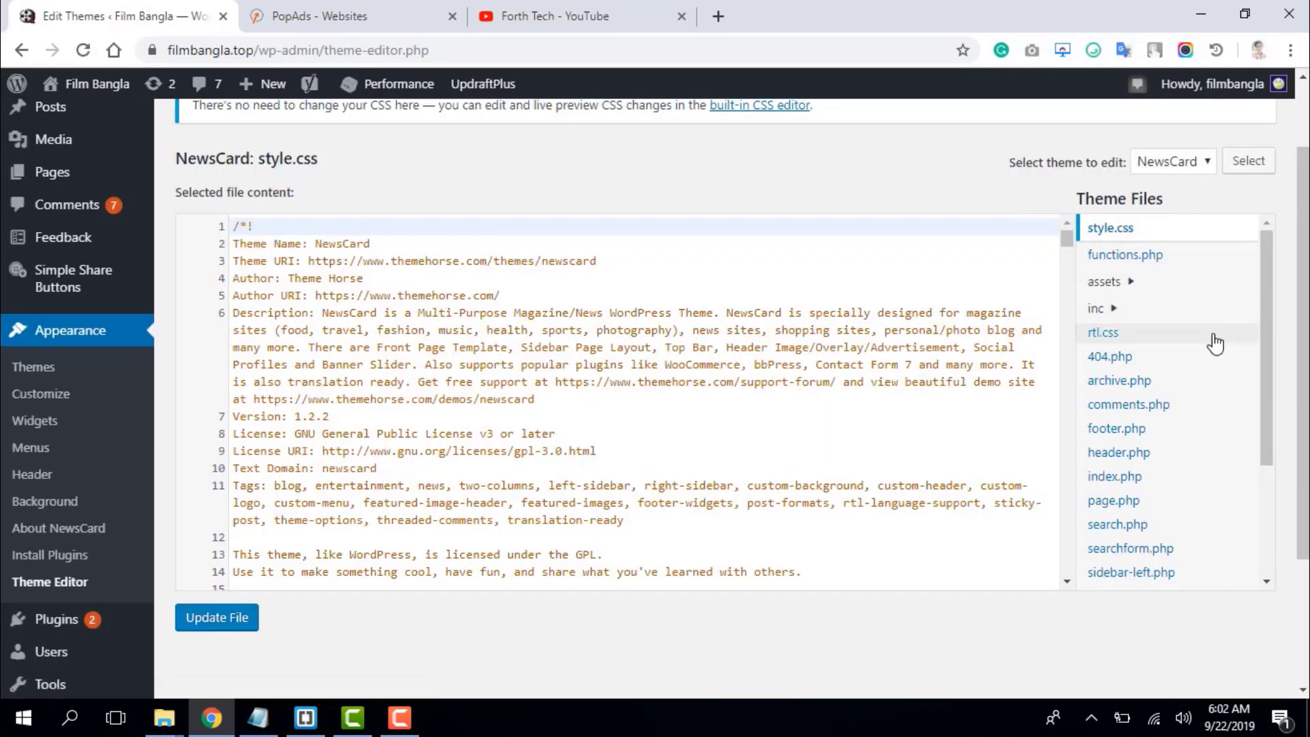
{"action": "scroll", "coordinate": [1209, 351], "scroll_direction": "down", "scroll_amount": 1}
{"action": "scroll", "coordinate": [1146, 573], "scroll_direction": "down", "scroll_amount": 1}
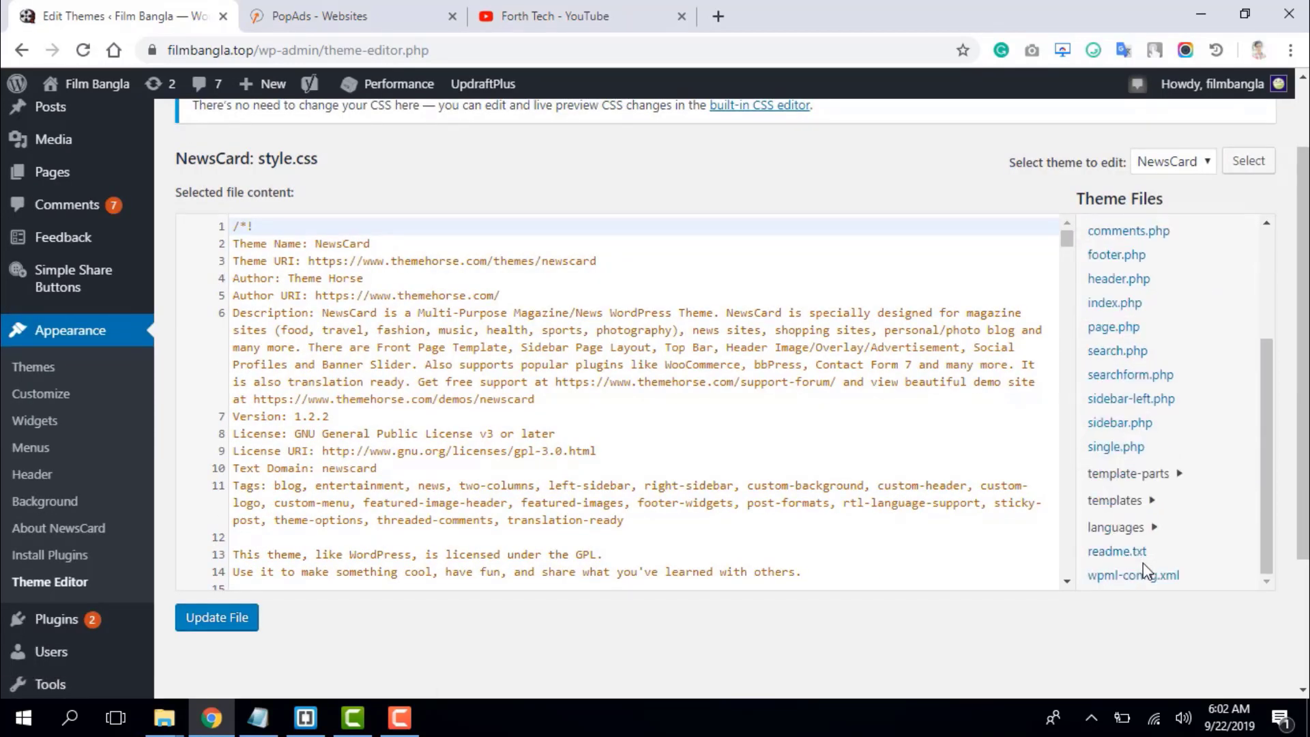
{"action": "scroll", "coordinate": [1148, 456], "scroll_direction": "down", "scroll_amount": 1}
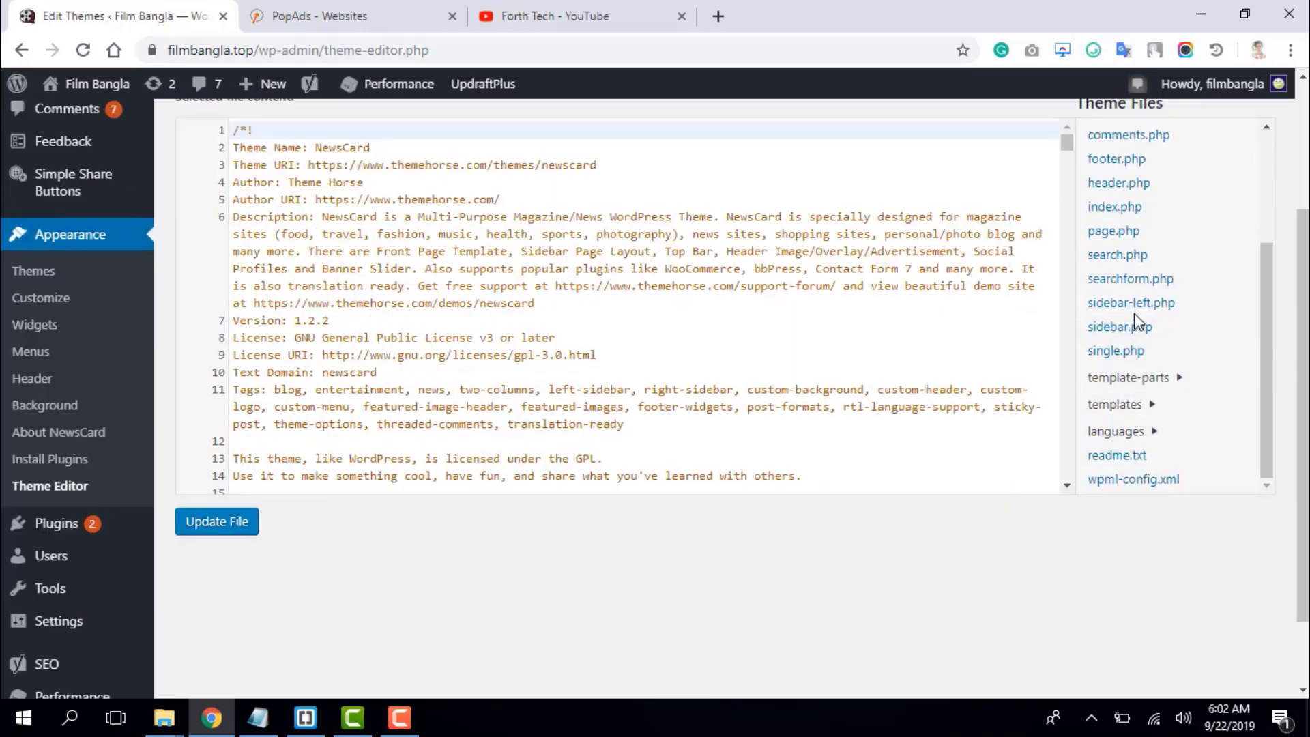
- Open NewsCard's header.php and locate the doctype, html and <head> lines at the top
{"action": "left_click", "coordinate": [1130, 194]}
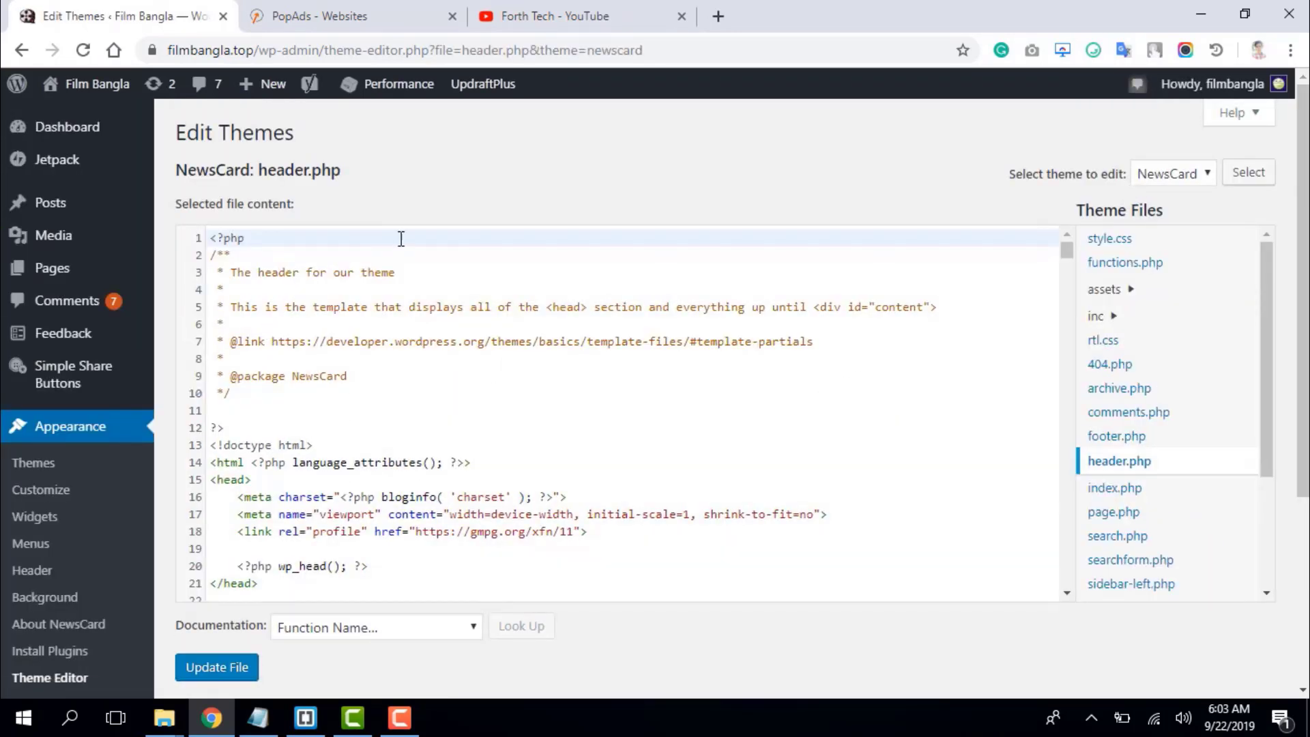
{"action": "scroll", "coordinate": [455, 385], "scroll_direction": "down", "scroll_amount": 1}
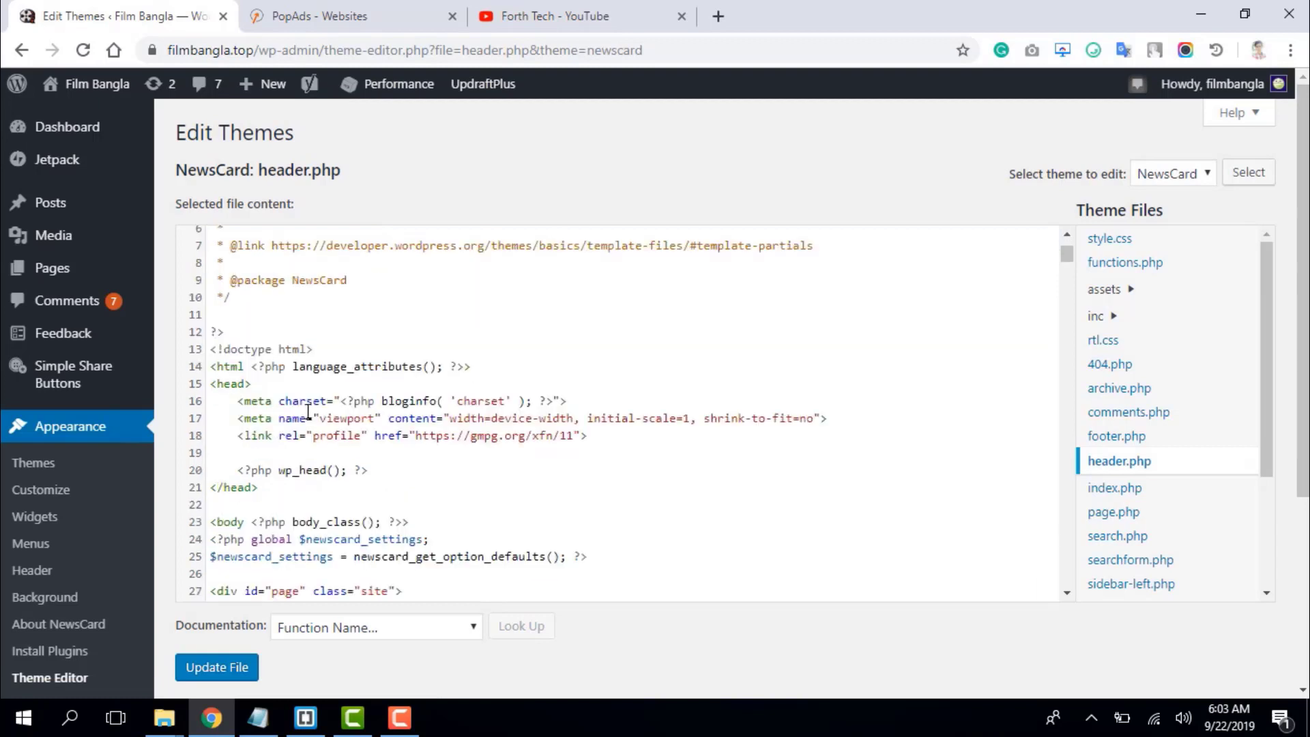
{"action": "triple_click", "coordinate": [234, 353]}
{"action": "triple_click", "coordinate": [233, 365]}
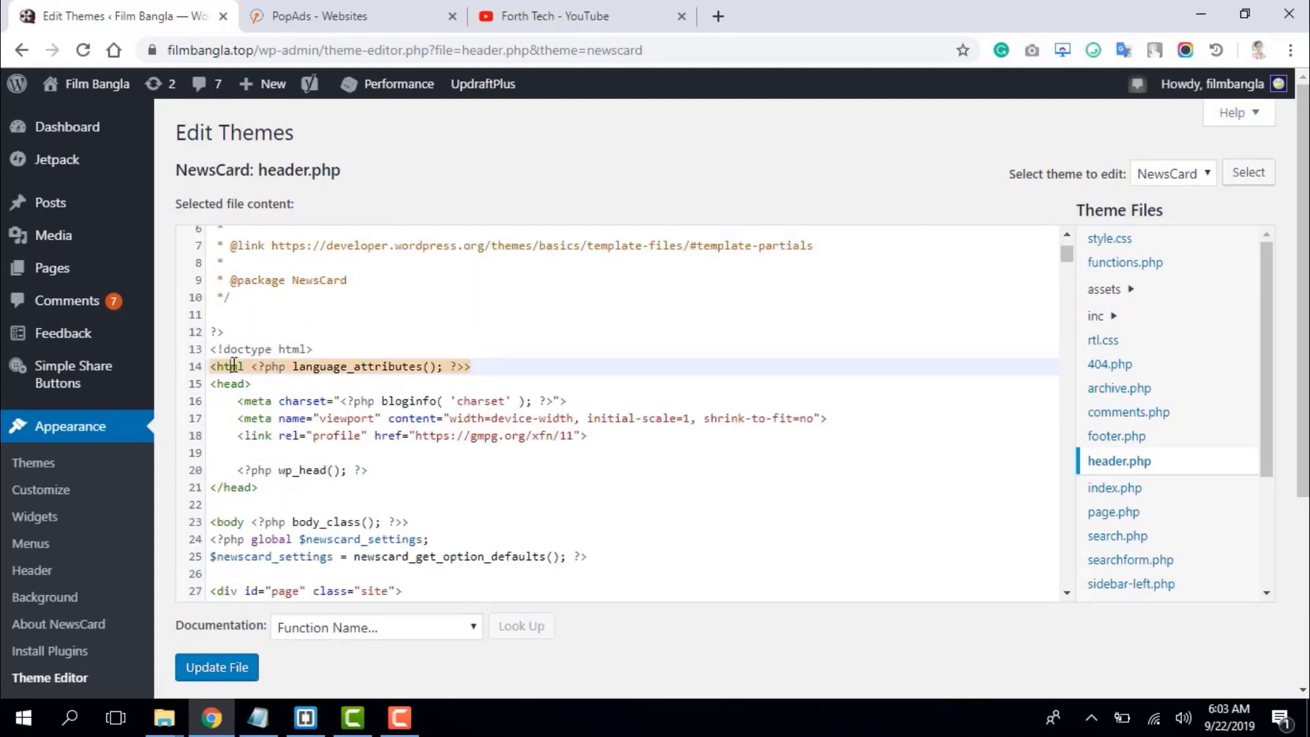
{"action": "left_click", "coordinate": [220, 368]}
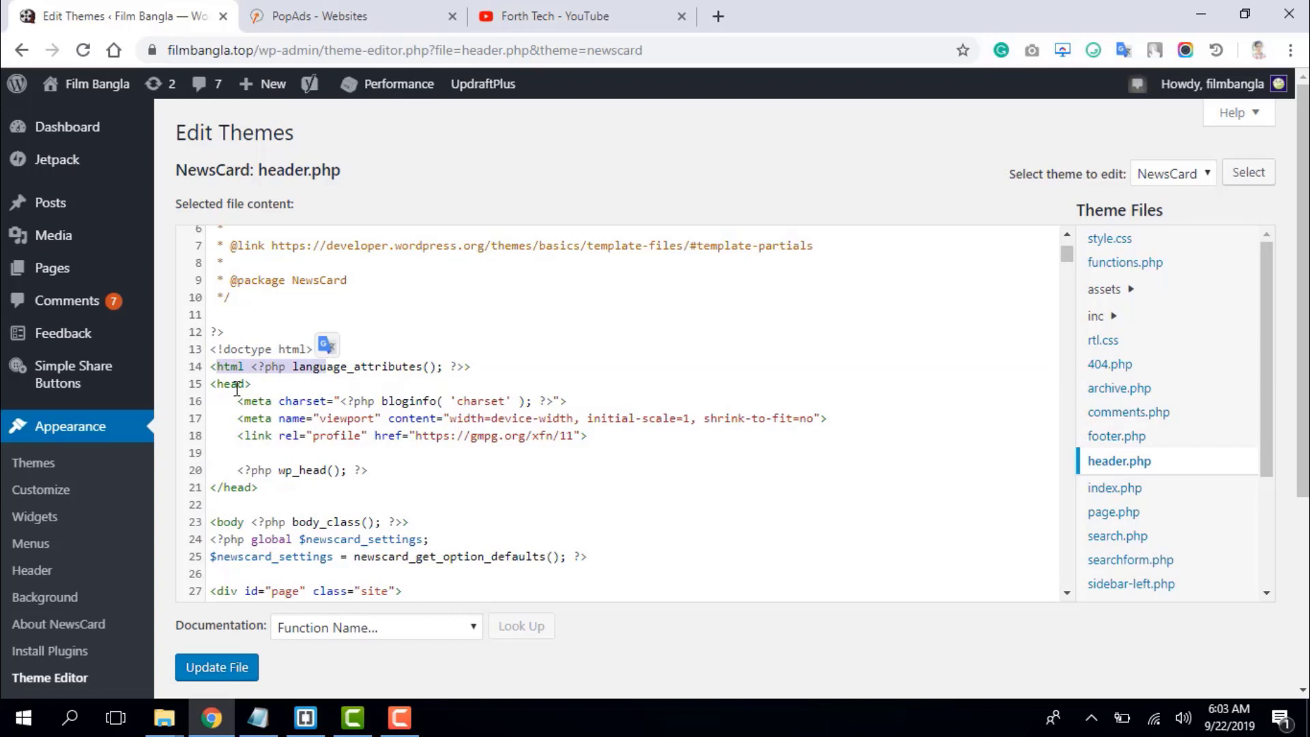
{"action": "left_click", "coordinate": [235, 386]}
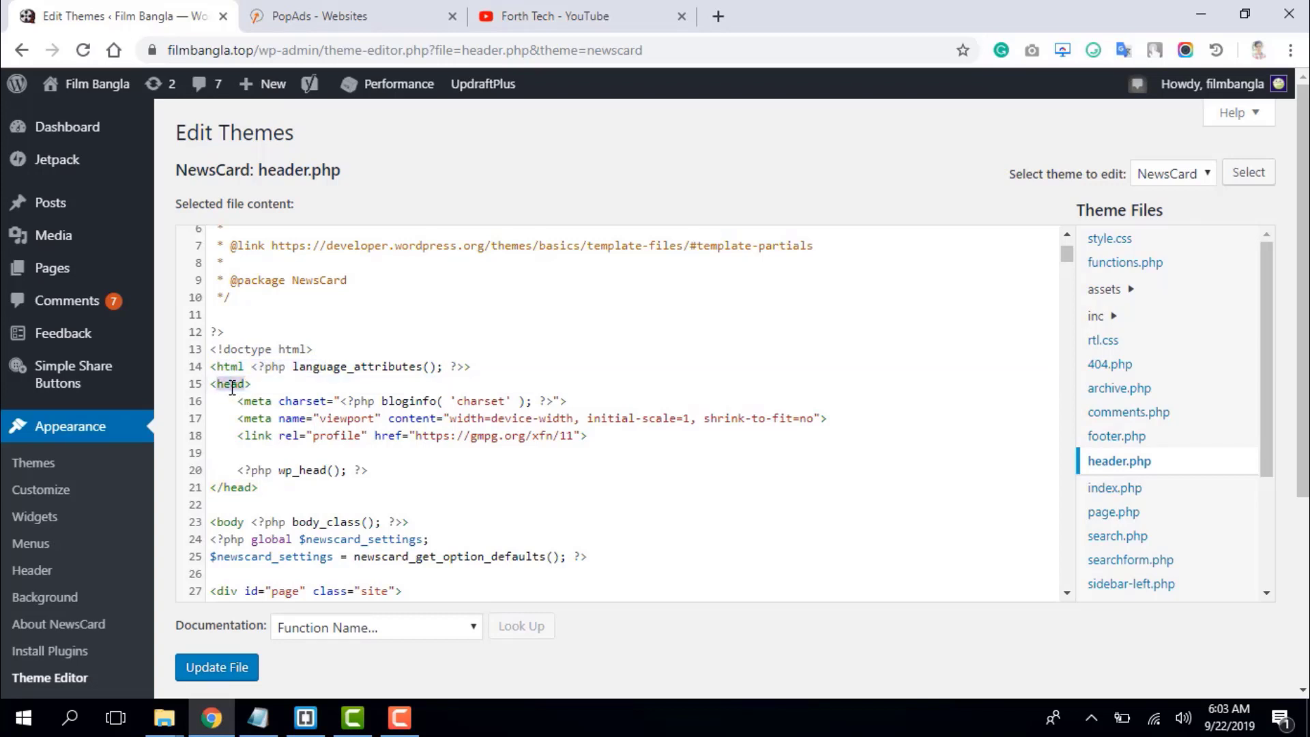
{"action": "left_click", "coordinate": [494, 316]}
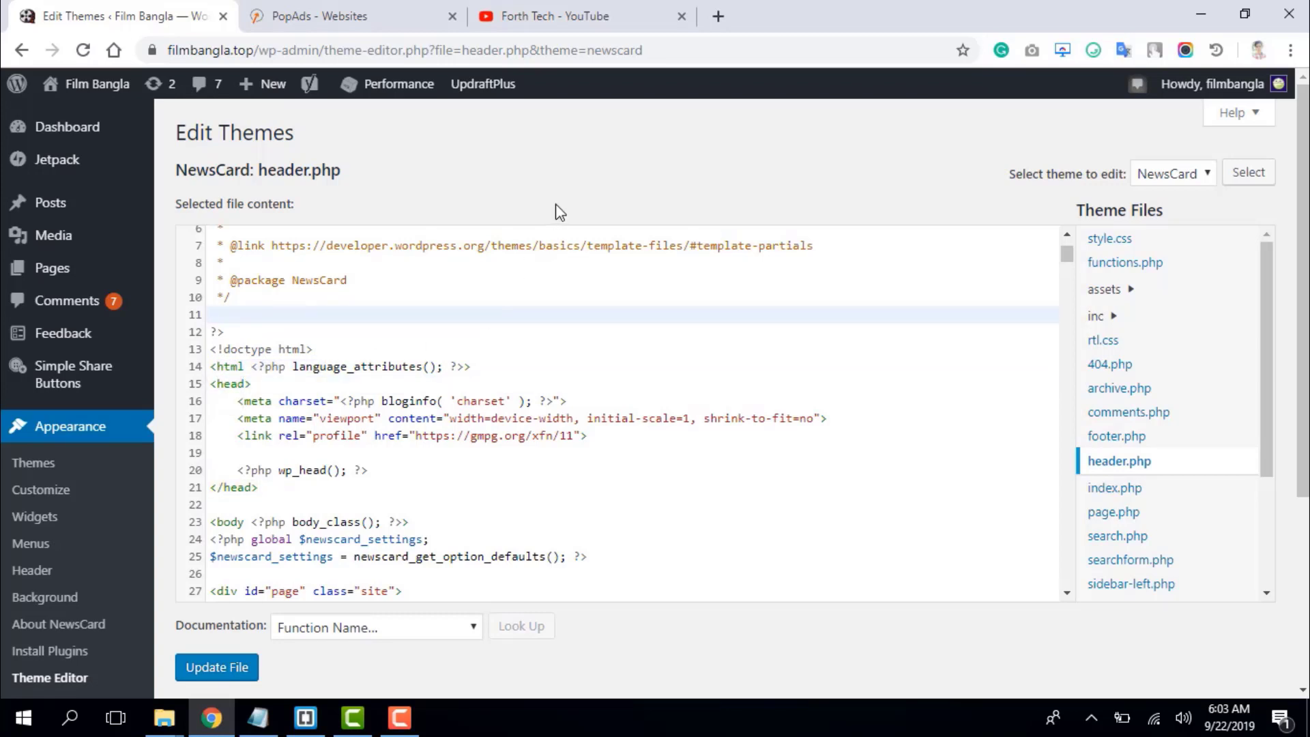
- Find 'head' and paste the PopAds popunder code on a new line after <head>
{"action": "key", "text": "ctrl+f"}
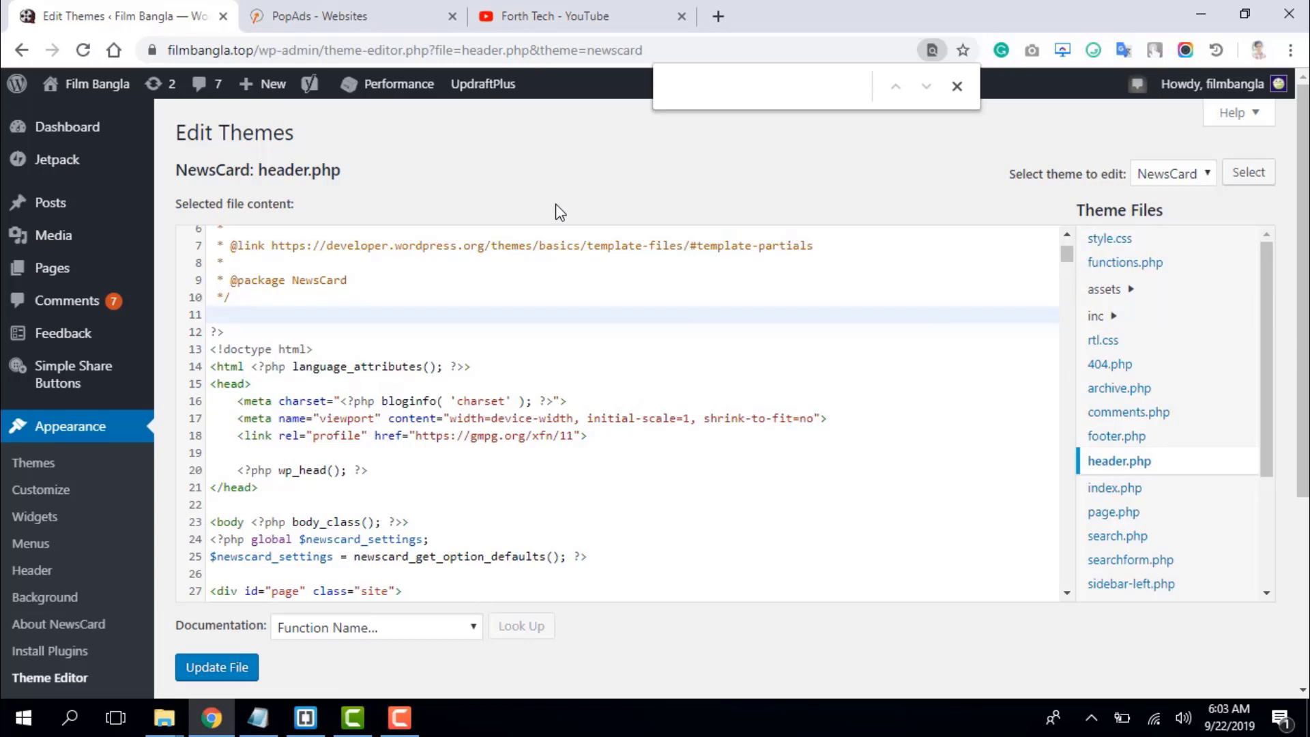
{"action": "type", "text": "head"}
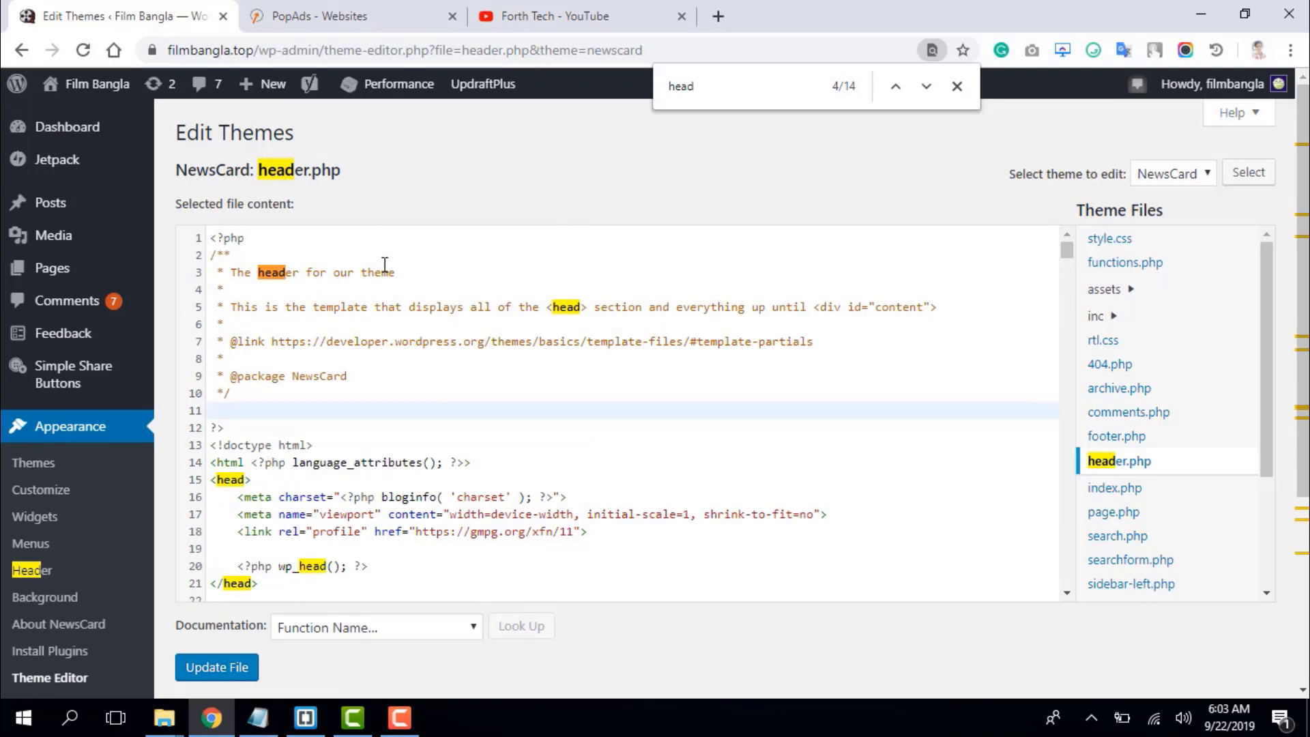
{"action": "scroll", "coordinate": [286, 454], "scroll_direction": "down", "scroll_amount": 2}
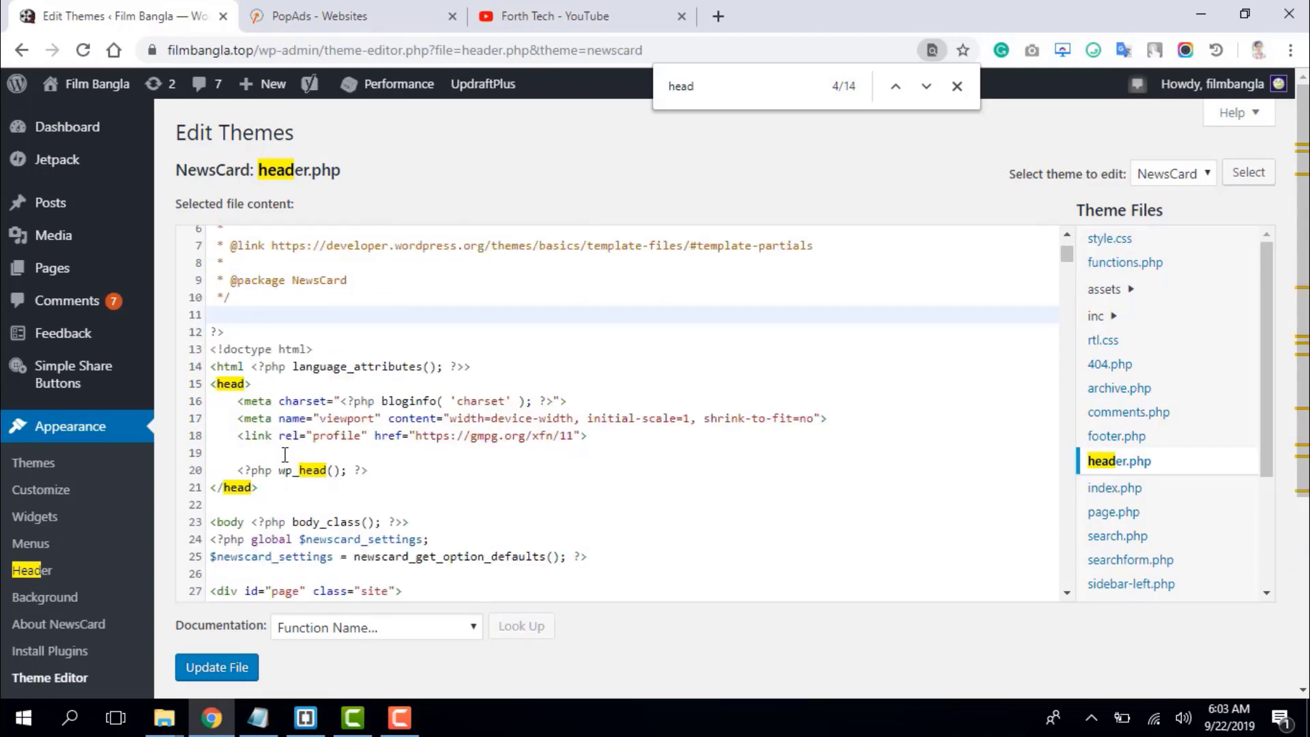
{"action": "left_click", "coordinate": [247, 385]}
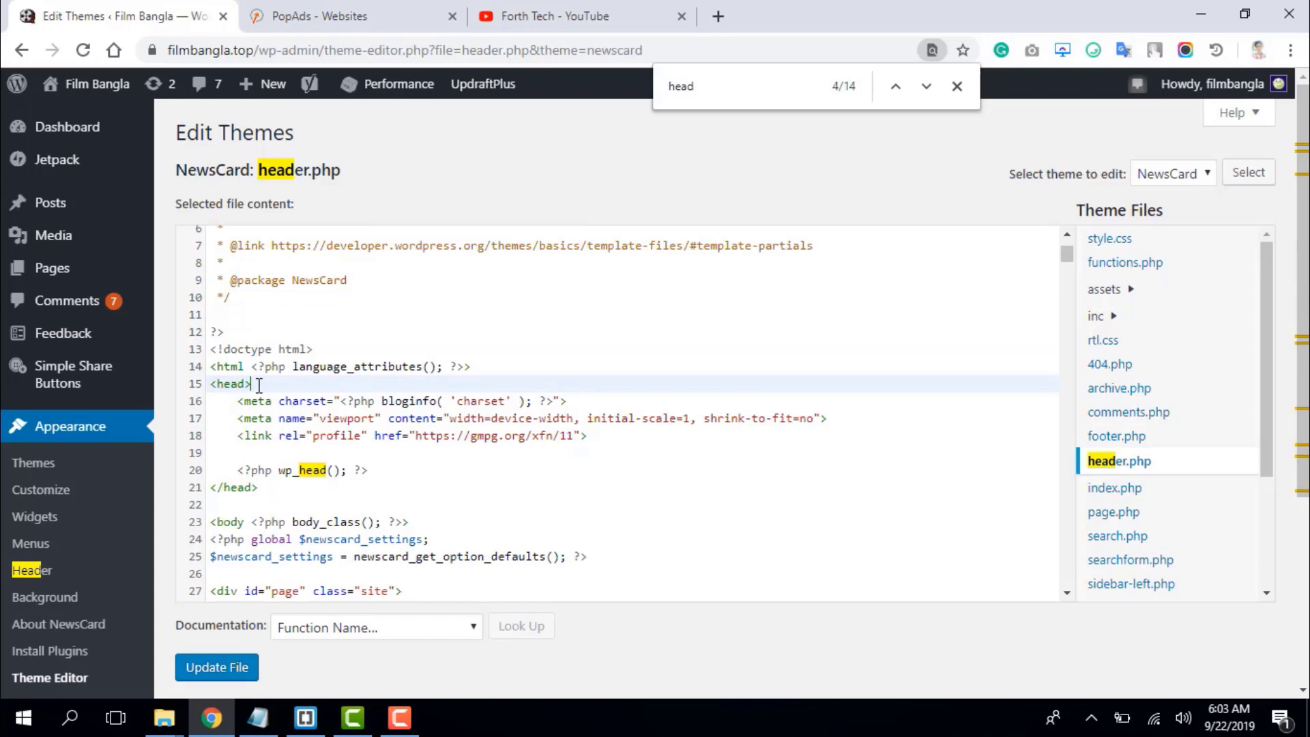
{"action": "key", "text": "Return"}
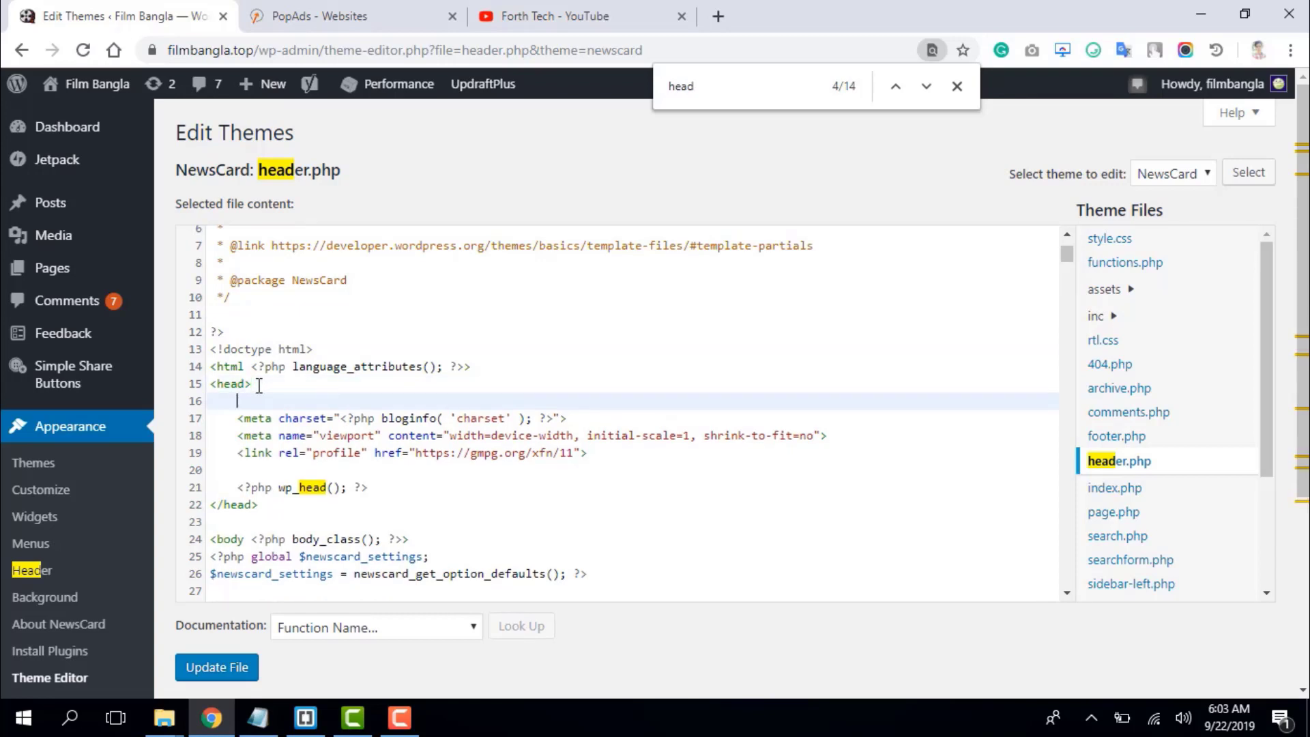
{"action": "type", "text": "<!-- PopAds.net Popunder Code Start --> <script type=\"text/javascript\" data-cfasync=\"false\"> /*<![CDATA[/* */   var _pop = _pop || [];   _pop.push(['siteId', 3529251]);   _pop.push(['minBid', 0]);   _pop.push(['popundersPerIP', 0]);   _pop.push(['delayBetween', 0]);   _pop.push(['default', false]);   _pop.push(['defaultPerDay', 0]);   _pop.push(['topmostLayer', false]);   (function() {     var pa = document.createElement('script'); pa.type = 'text/javascript'; pa.async = true;     var s = document.getElementsByTagName('script')[0];     pa.src = '//c1.popads.net/pop.js';     pa.onerror = function() {       var sa = document.createElement('script'); sa.type = 'text/javascript'; sa.async = true;       sa.src = '//c2.popads.net/pop.js';       s.parentNode.insertBefore(sa, s);     };     s.parentNode.insertBefore(pa, s);   })(); /*]]>/* */ </script> <!-- PopAds.net Popunder Code End -->"}
- Review the pasted code on line 16, save header.php, and close the find bar
{"action": "scroll", "coordinate": [273, 392], "scroll_direction": "down", "scroll_amount": 2}
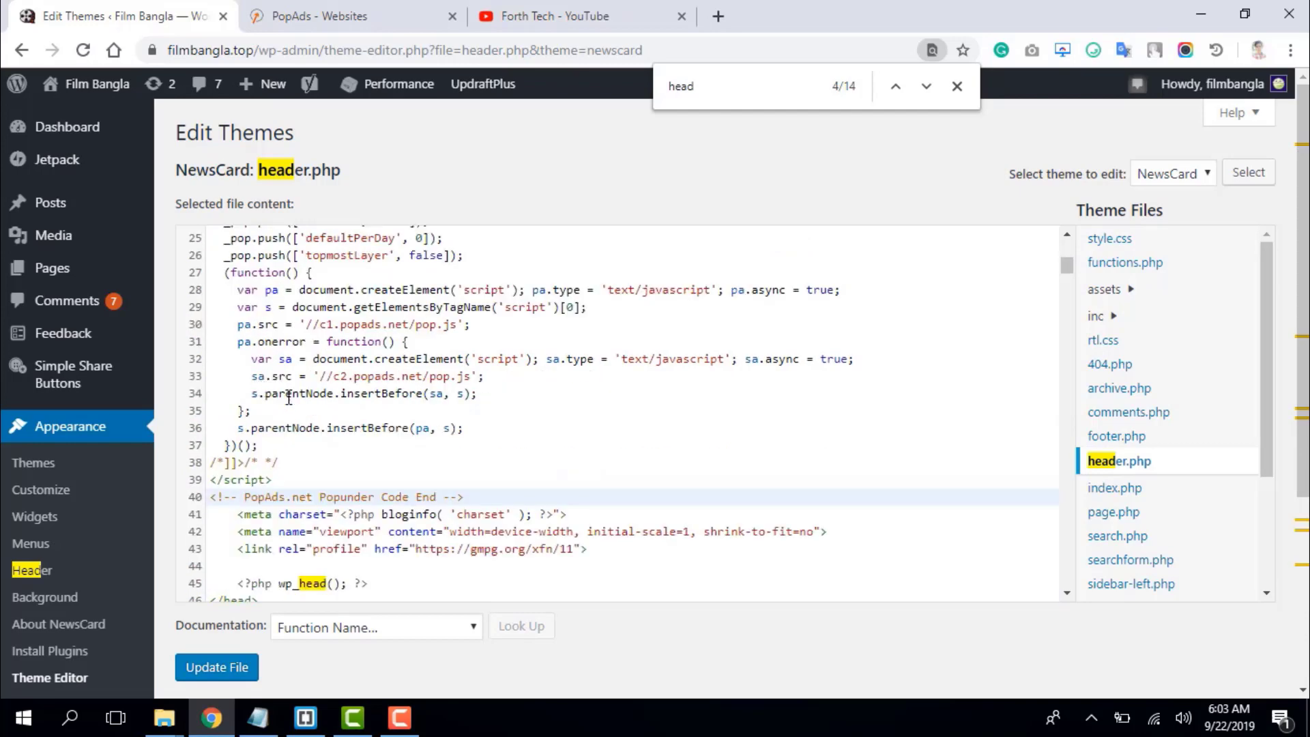
{"action": "scroll", "coordinate": [418, 481], "scroll_direction": "up", "scroll_amount": 7}
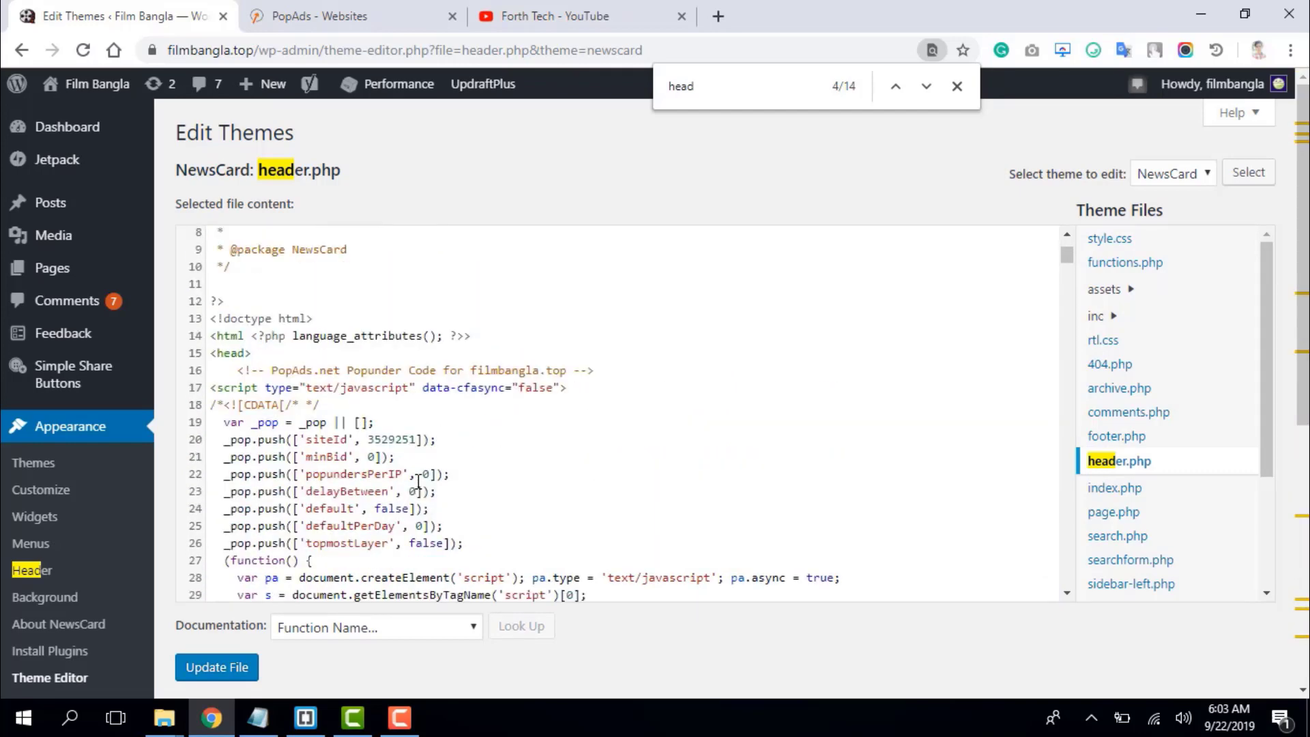
{"action": "left_click", "coordinate": [280, 471]}
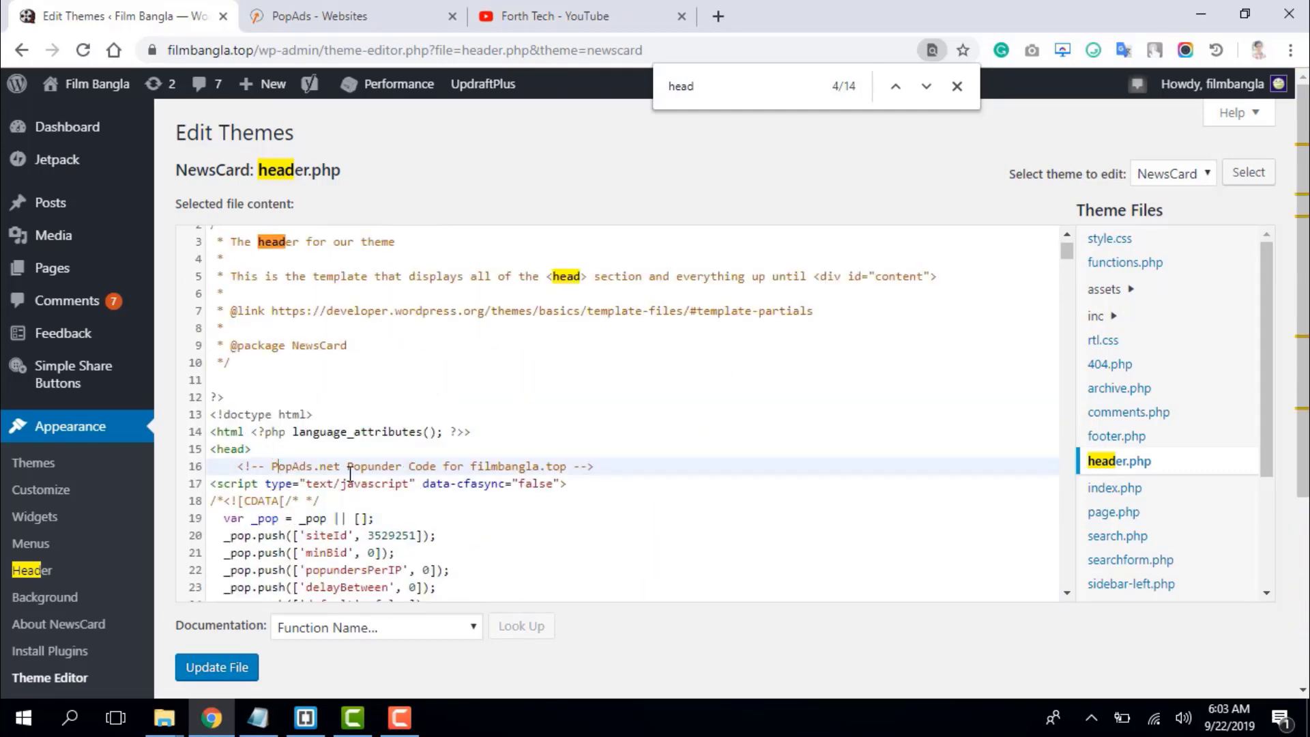
{"action": "scroll", "coordinate": [708, 593], "scroll_direction": "down", "scroll_amount": 2}
{"action": "scroll", "coordinate": [696, 618], "scroll_direction": "down", "scroll_amount": 2}
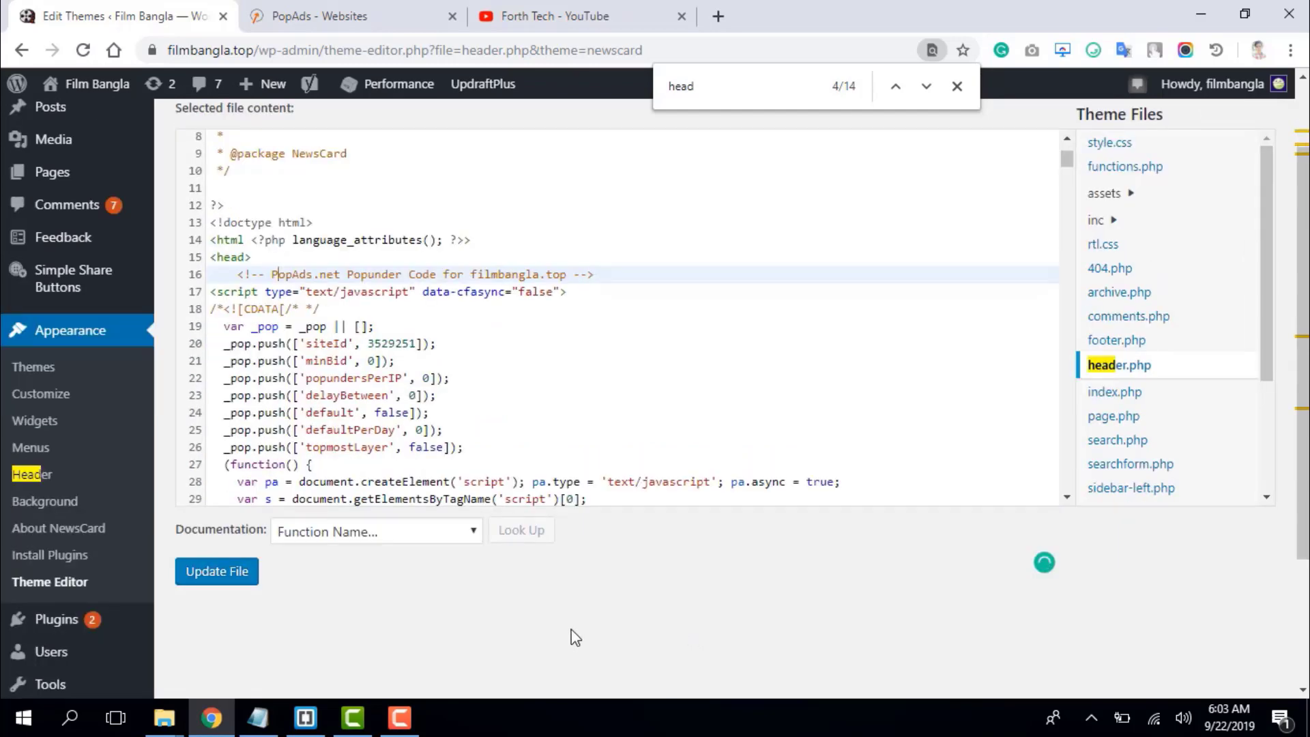
{"action": "left_click", "coordinate": [229, 584]}
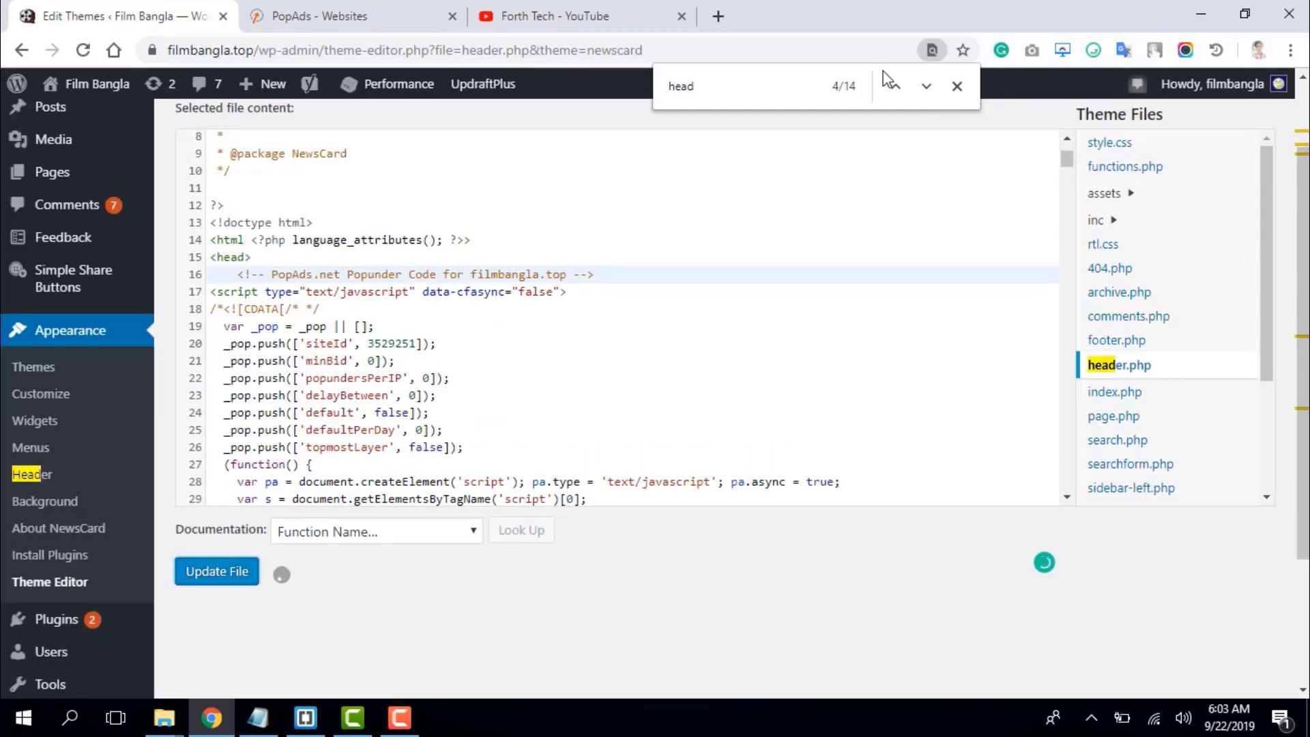
{"action": "left_click", "coordinate": [957, 86]}
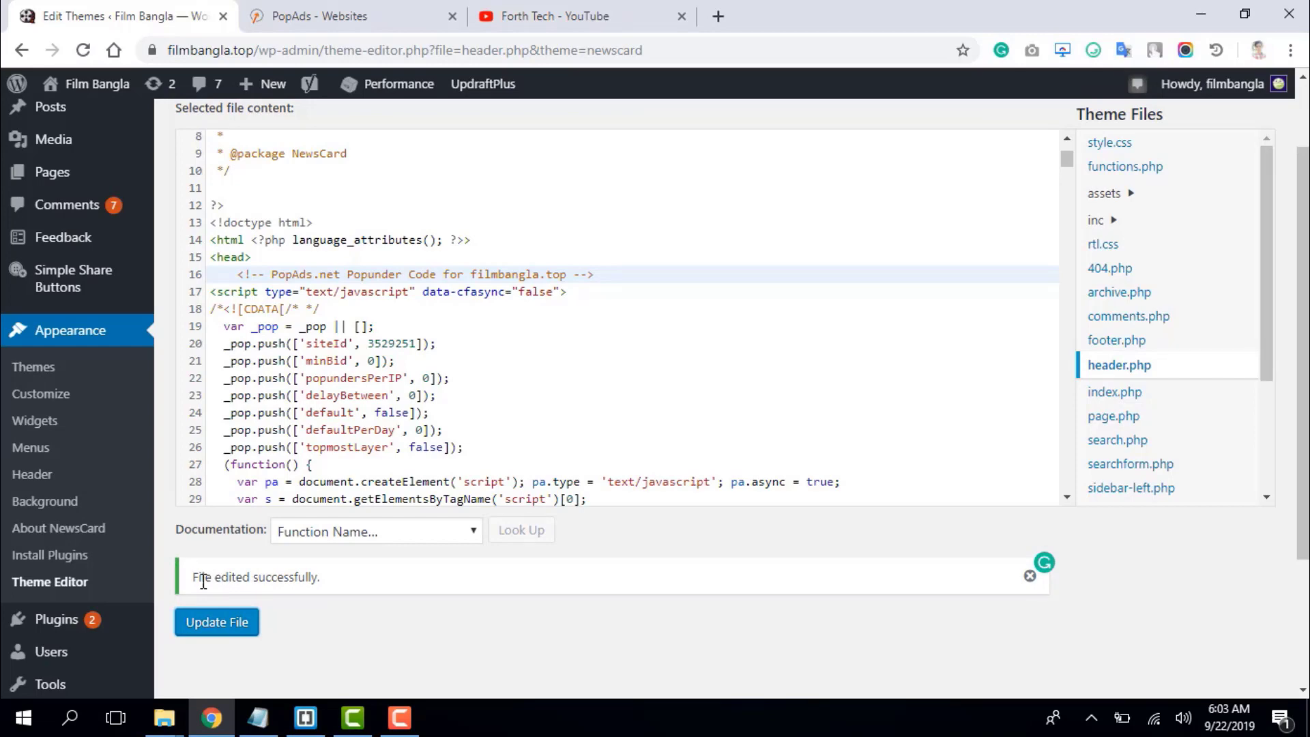
{"action": "left_click_drag", "start_coordinate": [203, 580], "coordinate": [404, 566]}
{"action": "left_click", "coordinate": [408, 551]}
{"action": "scroll", "coordinate": [407, 587], "scroll_direction": "up", "scroll_amount": 2}
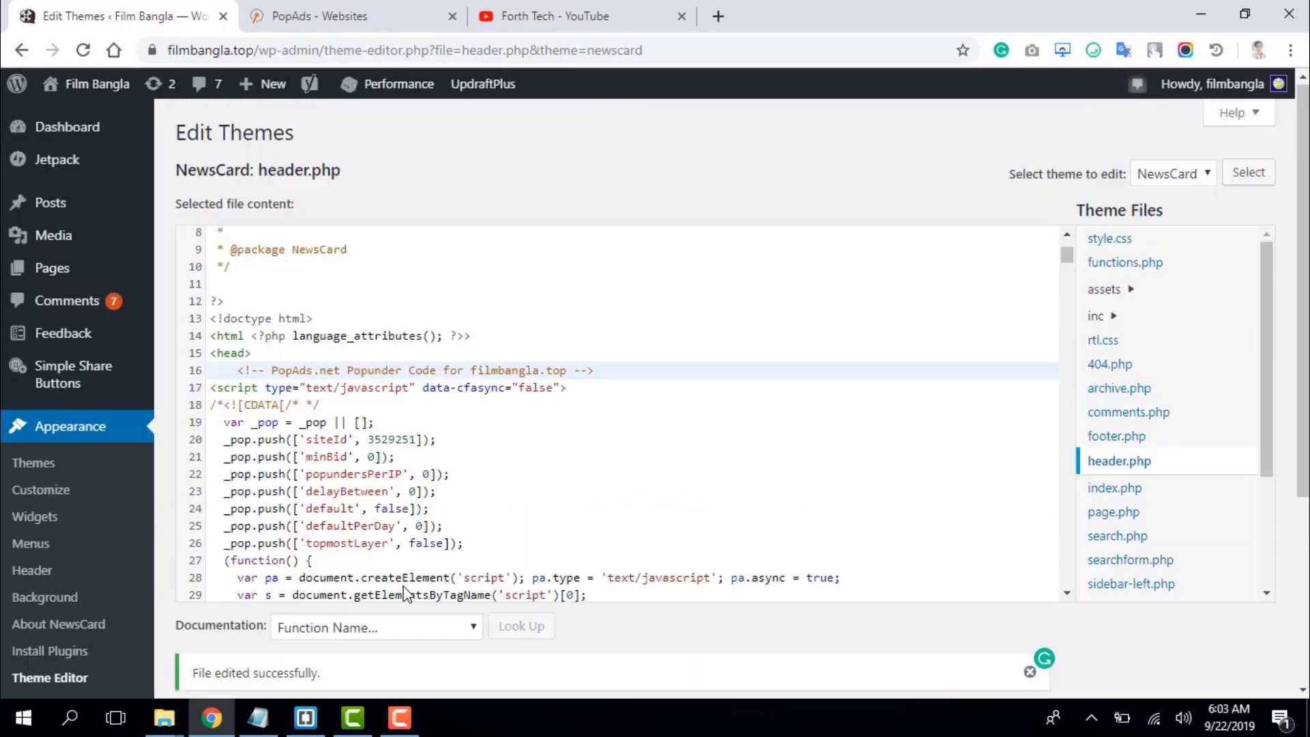
- Return to PopAds and reload the Code Generator, confirming the form resubmission
{"action": "left_click", "coordinate": [277, 11]}
{"action": "scroll", "coordinate": [578, 213], "scroll_direction": "down", "scroll_amount": 3}
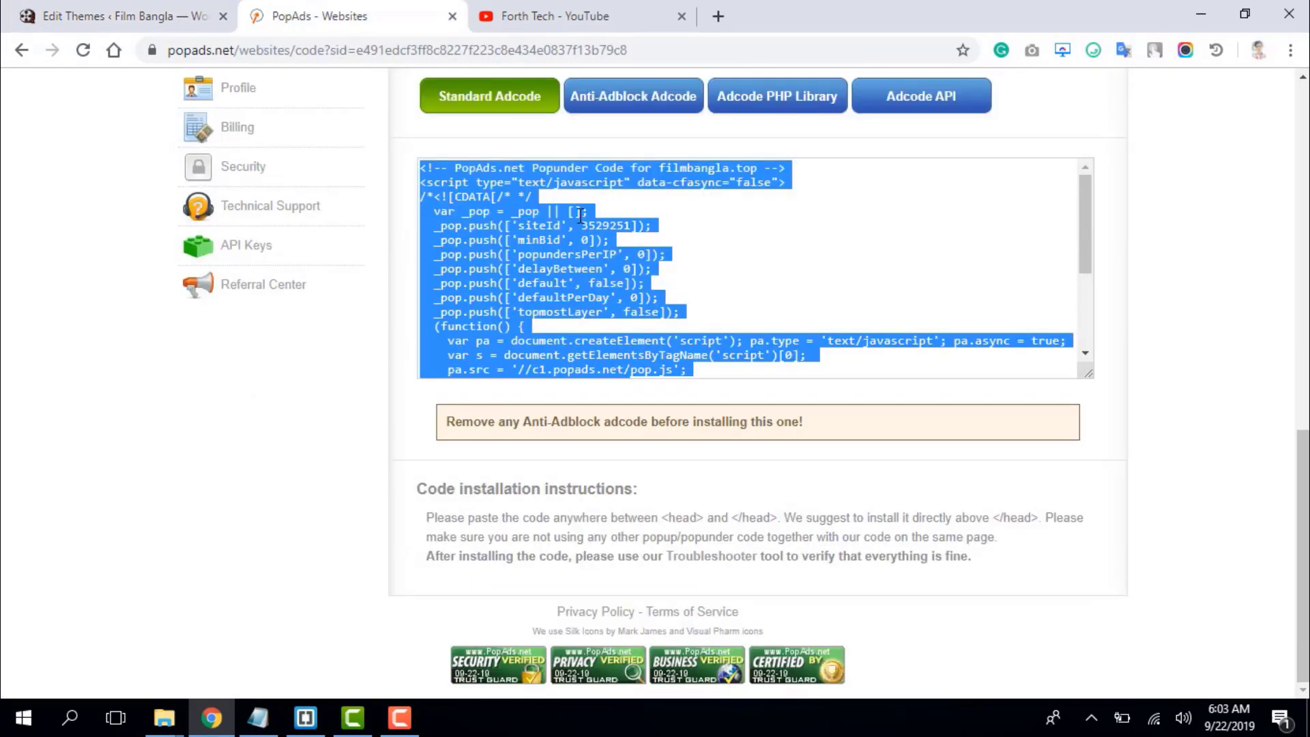
{"action": "scroll", "coordinate": [580, 215], "scroll_direction": "down", "scroll_amount": 2}
{"action": "scroll", "coordinate": [133, 216], "scroll_direction": "up", "scroll_amount": 4}
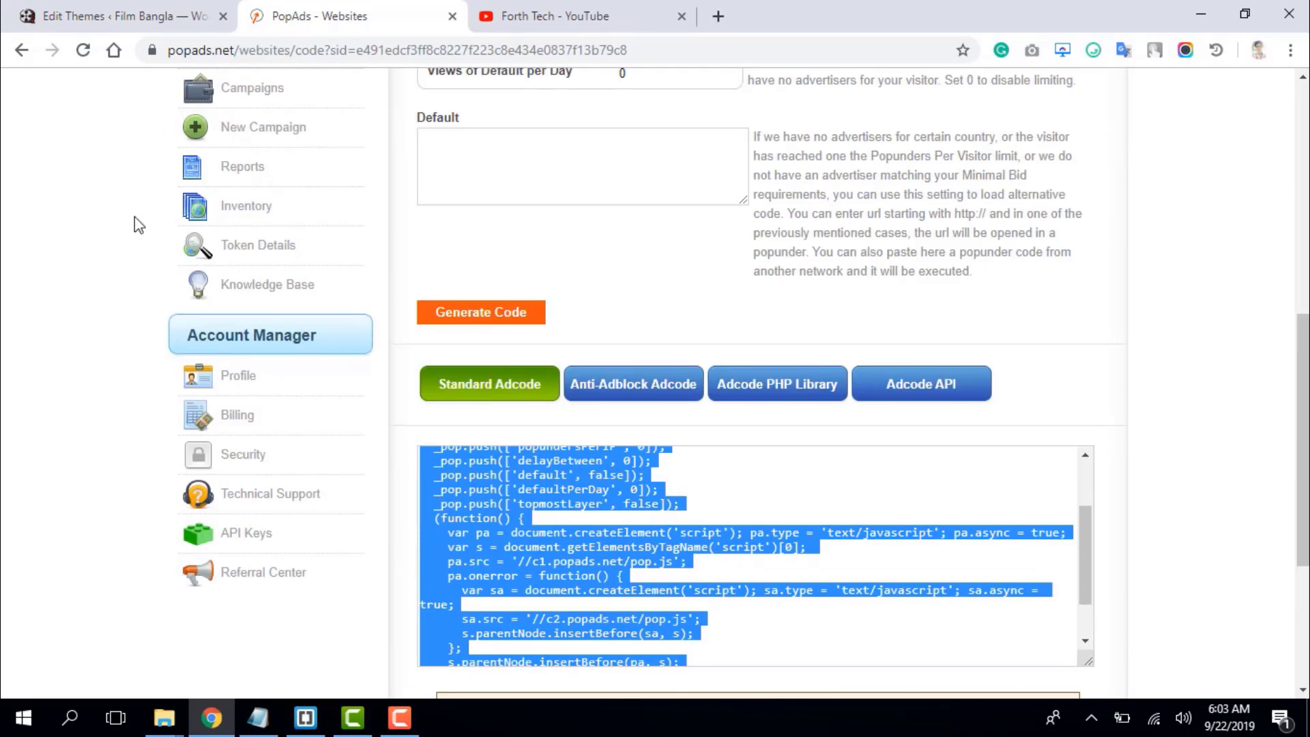
{"action": "left_click", "coordinate": [83, 50]}
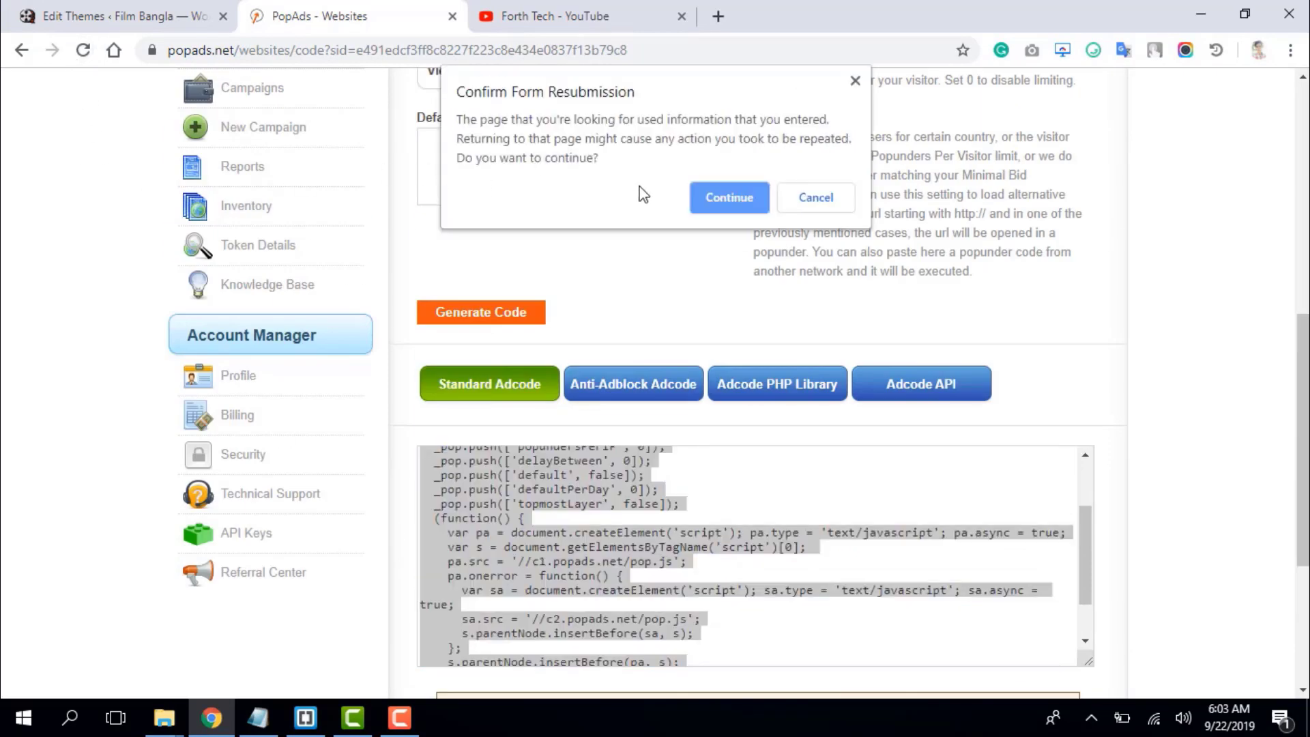
{"action": "left_click", "coordinate": [717, 195]}
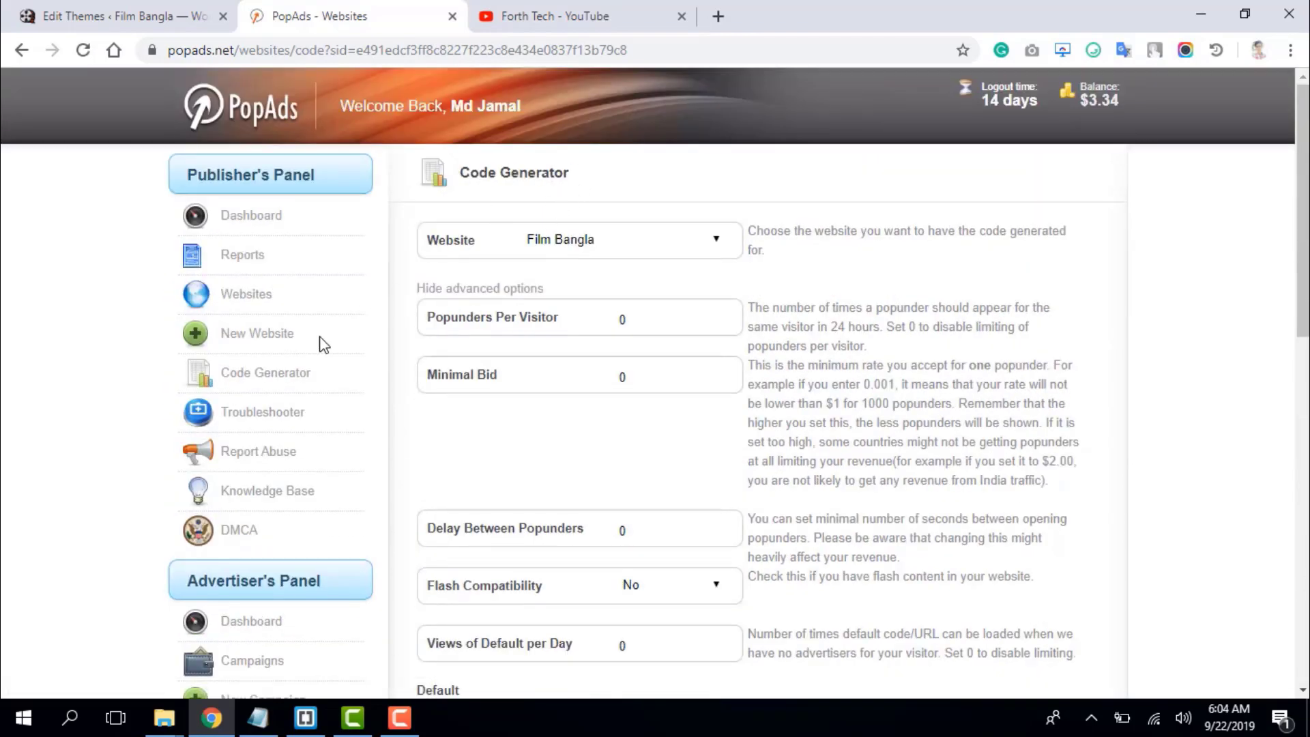
- Open the Troubleshooter and paste the Film Bangla site address into Website URL
{"action": "left_click", "coordinate": [275, 418]}
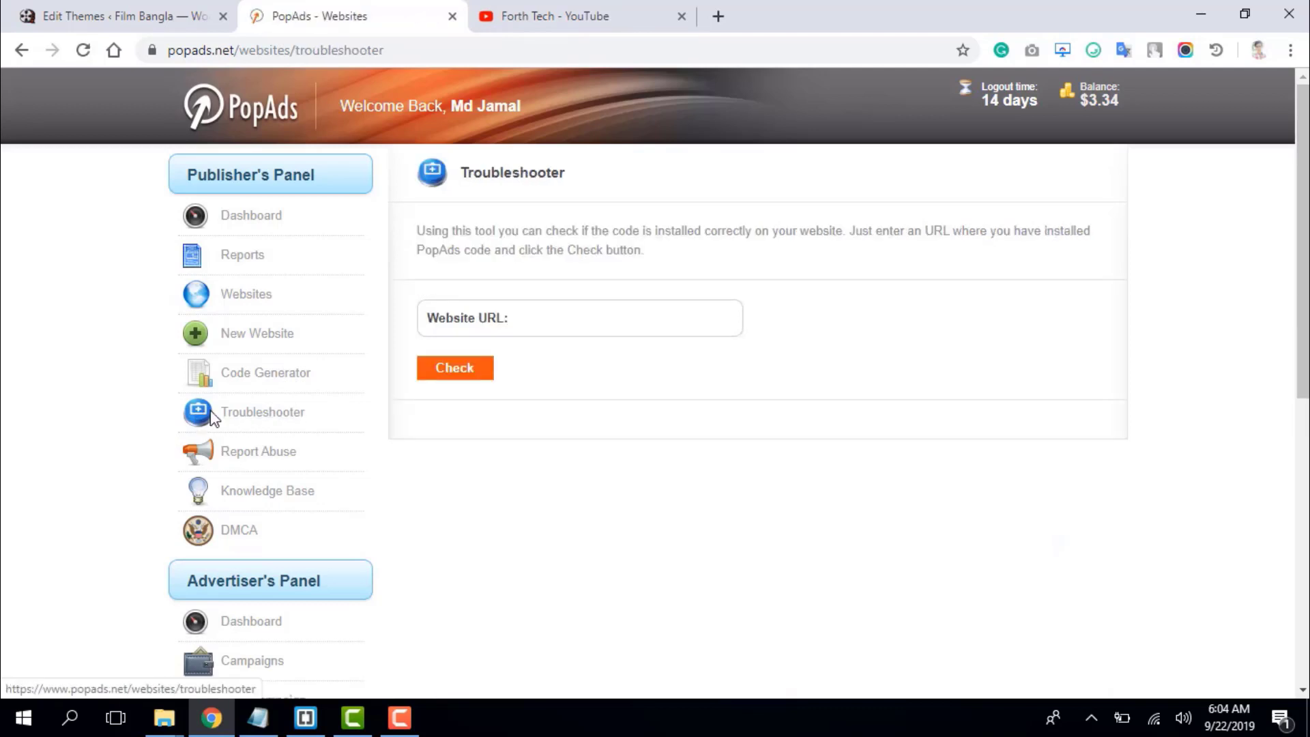
{"action": "left_click", "coordinate": [534, 318]}
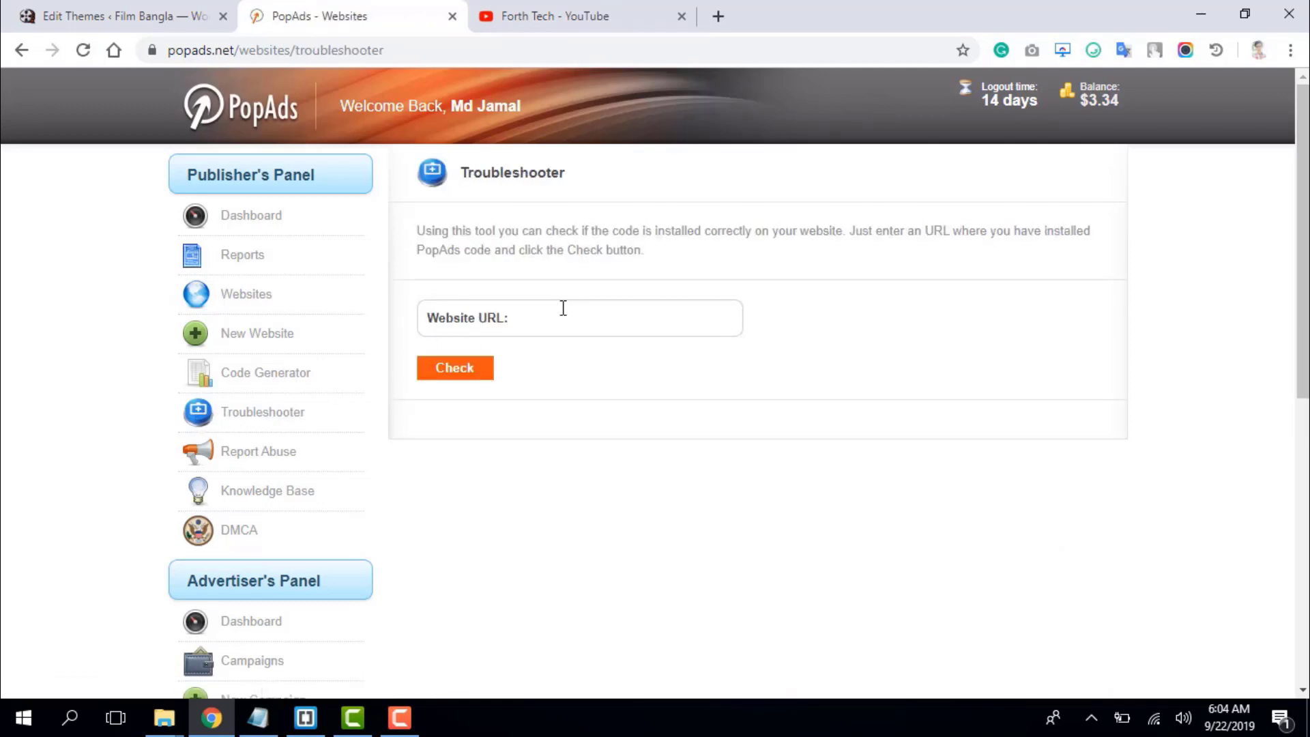
{"action": "left_click", "coordinate": [193, 15]}
{"action": "mouse_move", "coordinate": [106, 84]}
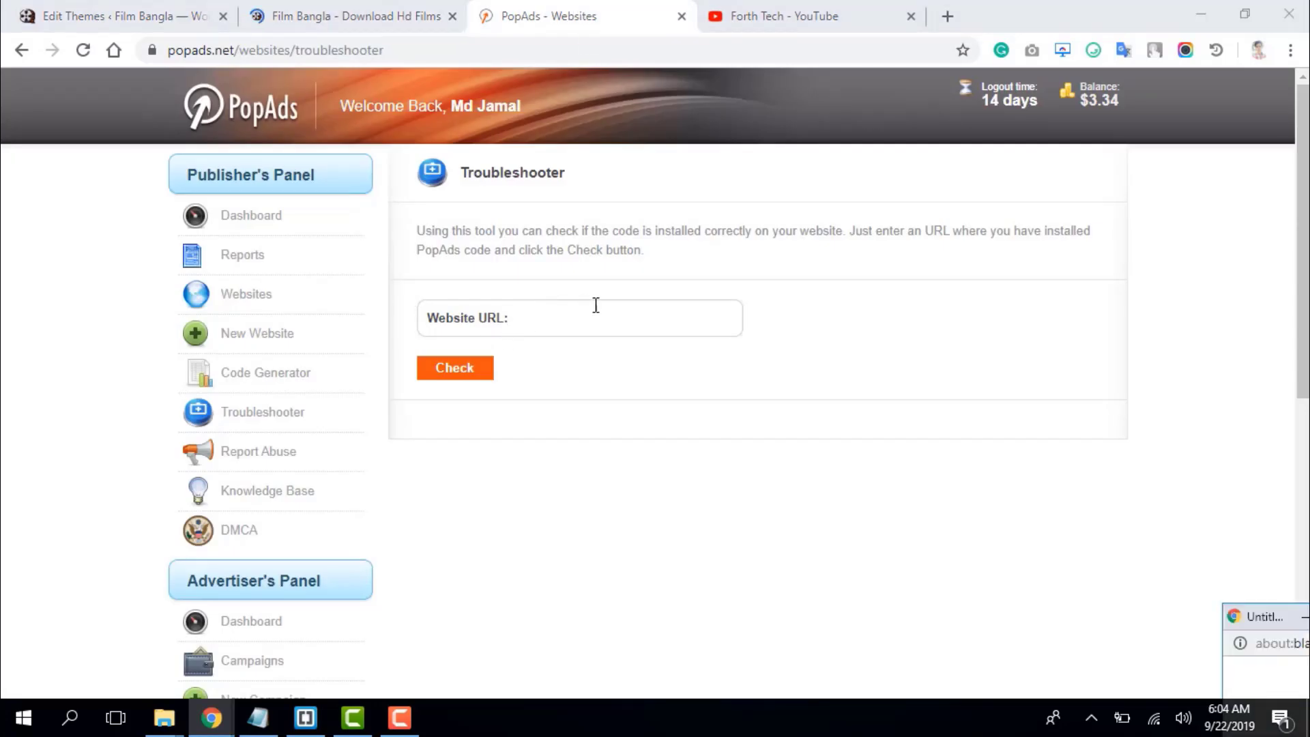
{"action": "left_click", "coordinate": [558, 315]}
{"action": "type", "text": "https://filmbangla.top/"}
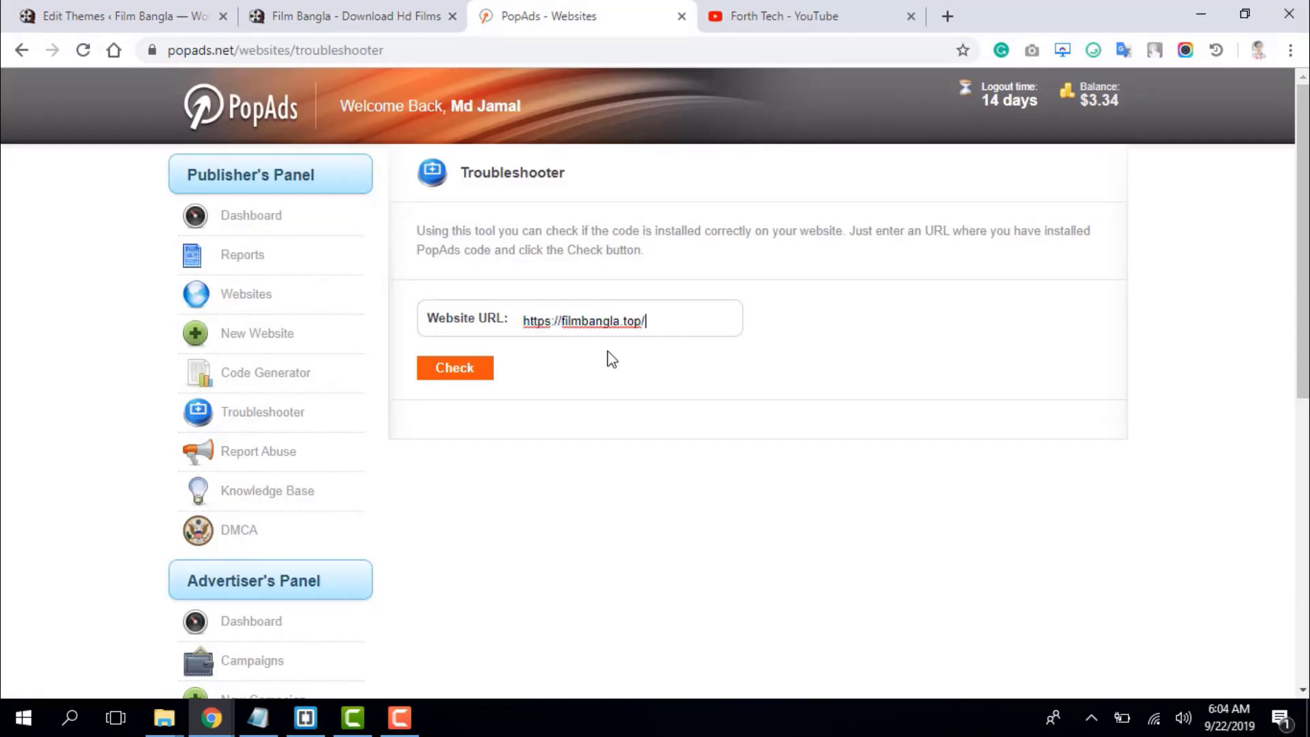
{"action": "left_click", "coordinate": [471, 382]}
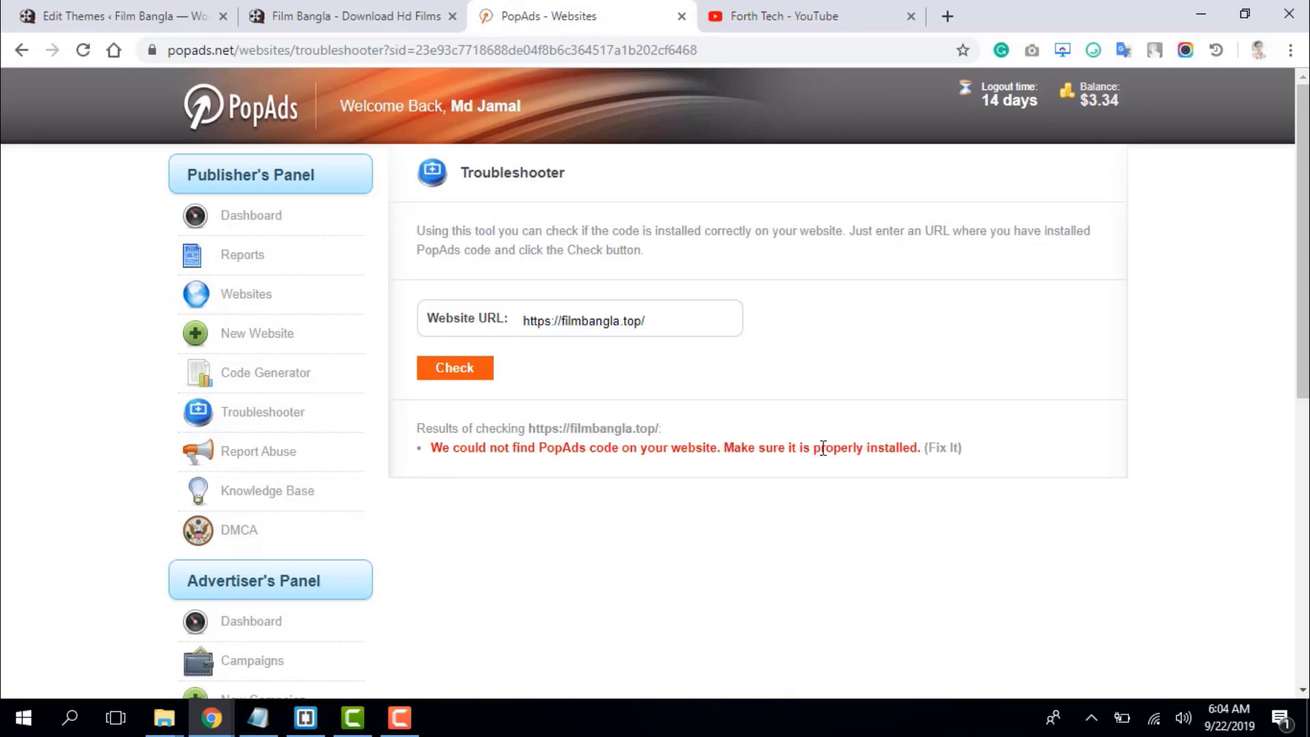
{"action": "left_click", "coordinate": [942, 453]}
{"action": "left_click", "coordinate": [746, 219]}
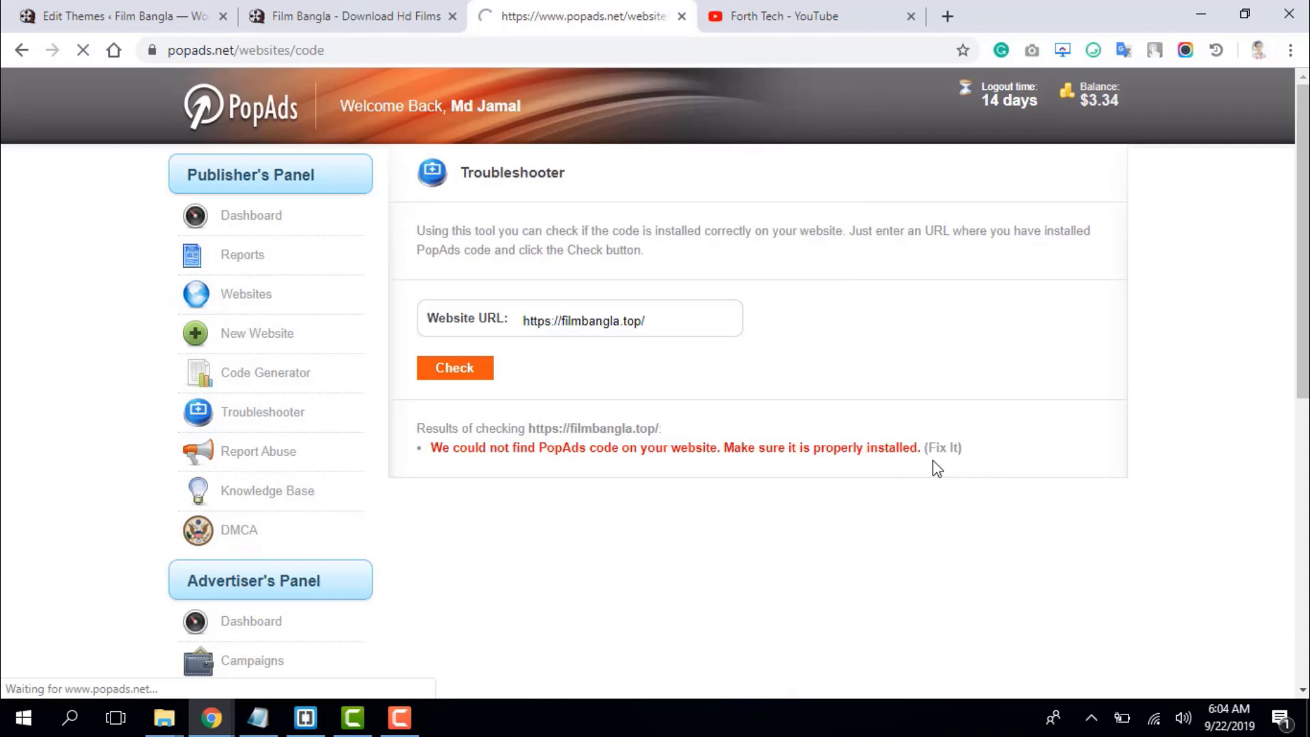
{"action": "scroll", "coordinate": [832, 440], "scroll_direction": "down", "scroll_amount": 4}
{"action": "scroll", "coordinate": [831, 444], "scroll_direction": "down", "scroll_amount": 4}
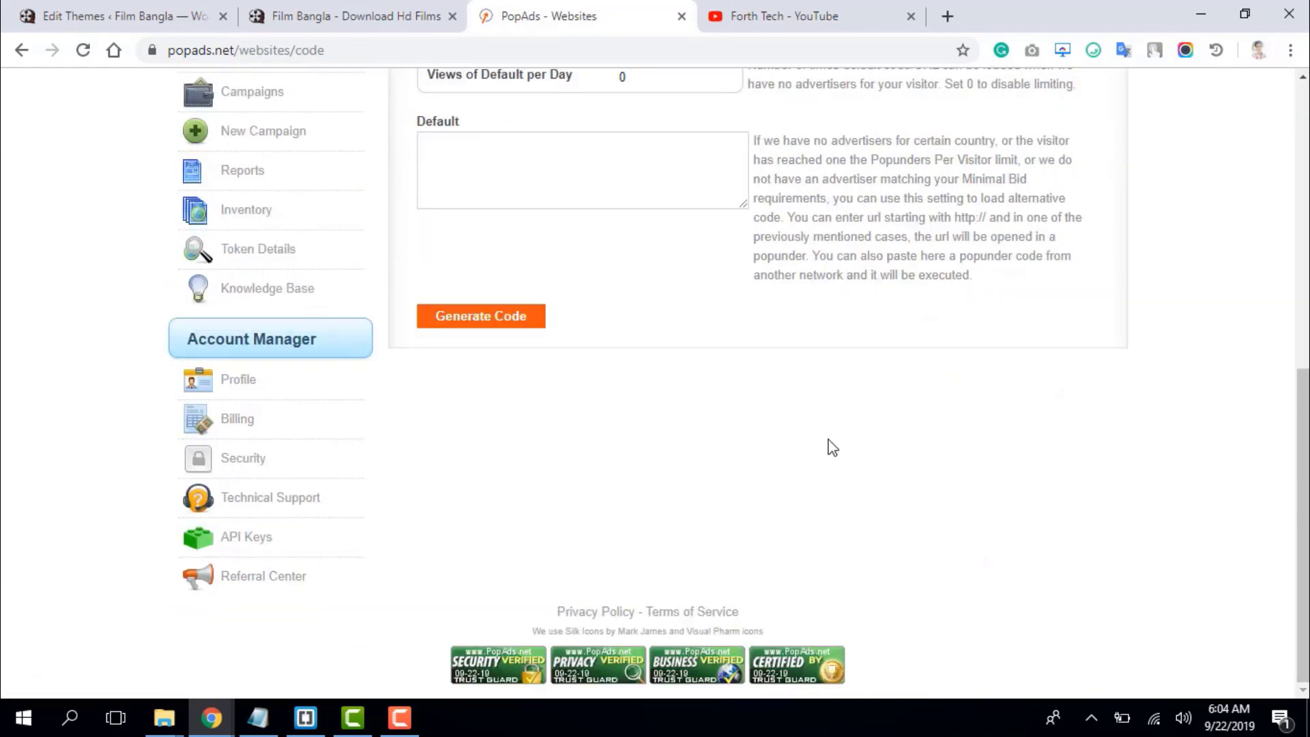
{"action": "scroll", "coordinate": [831, 444], "scroll_direction": "up", "scroll_amount": 8}
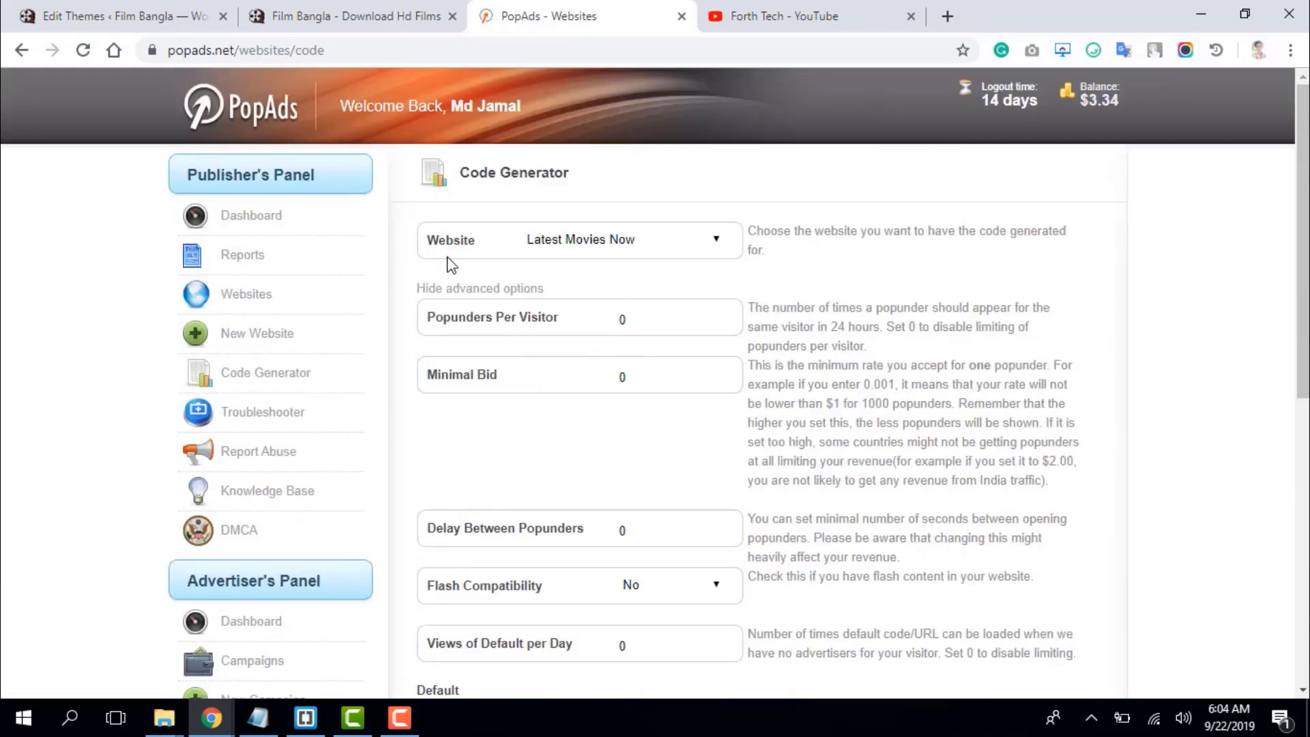
- Reload the Theme Editor and confirm header.php still contains the popunder code at line 16
{"action": "left_click", "coordinate": [311, 15]}
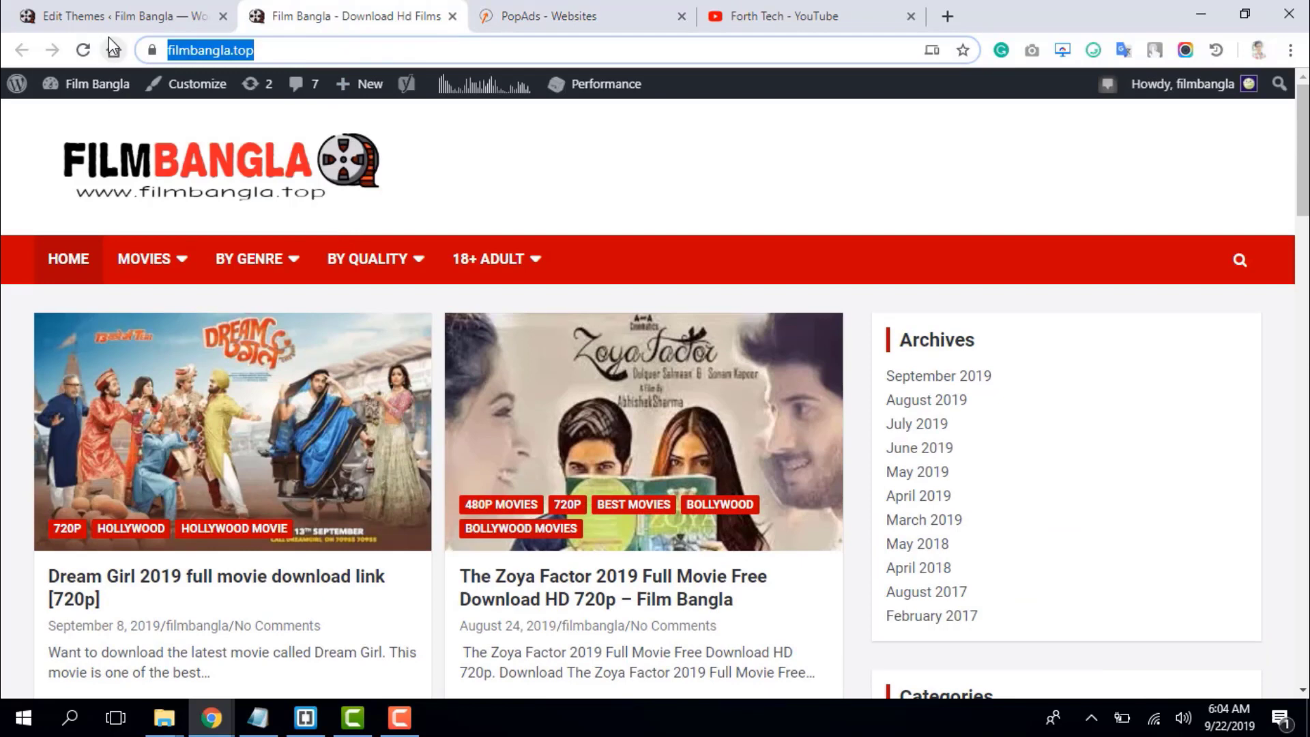
{"action": "left_click", "coordinate": [125, 16]}
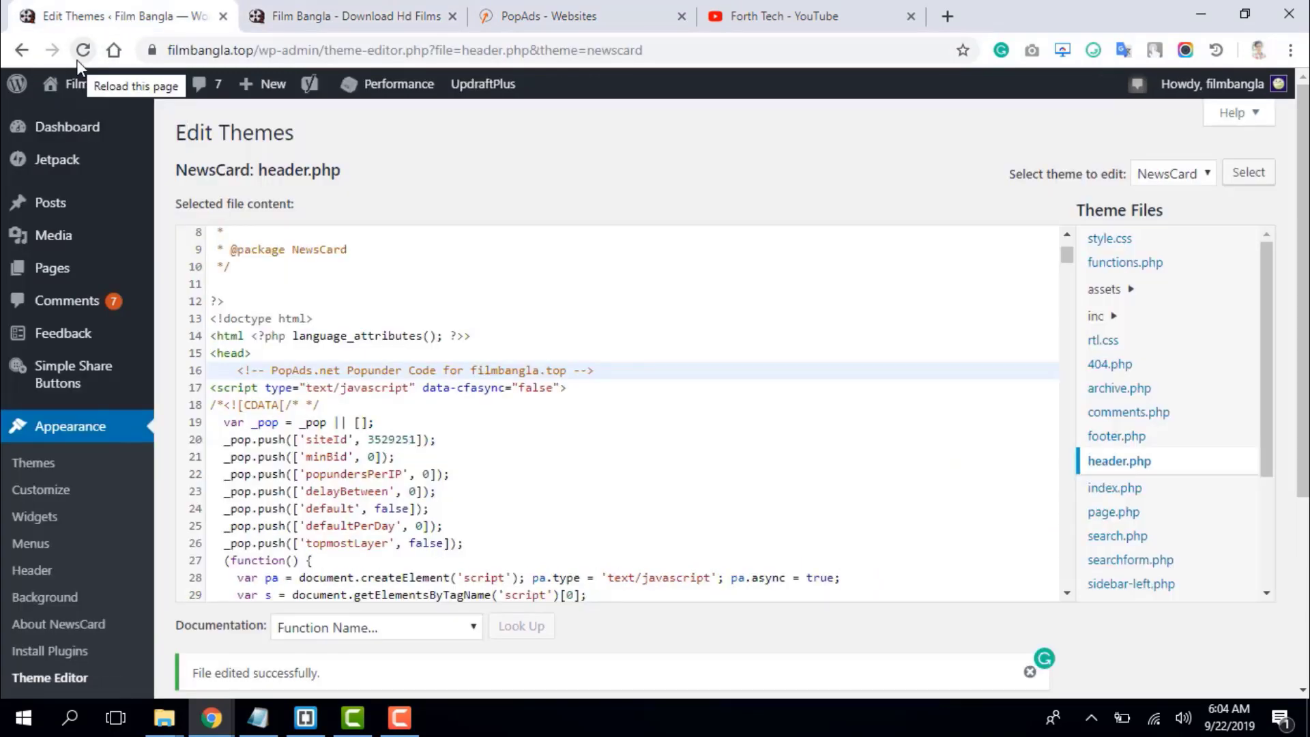
{"action": "left_click", "coordinate": [76, 60]}
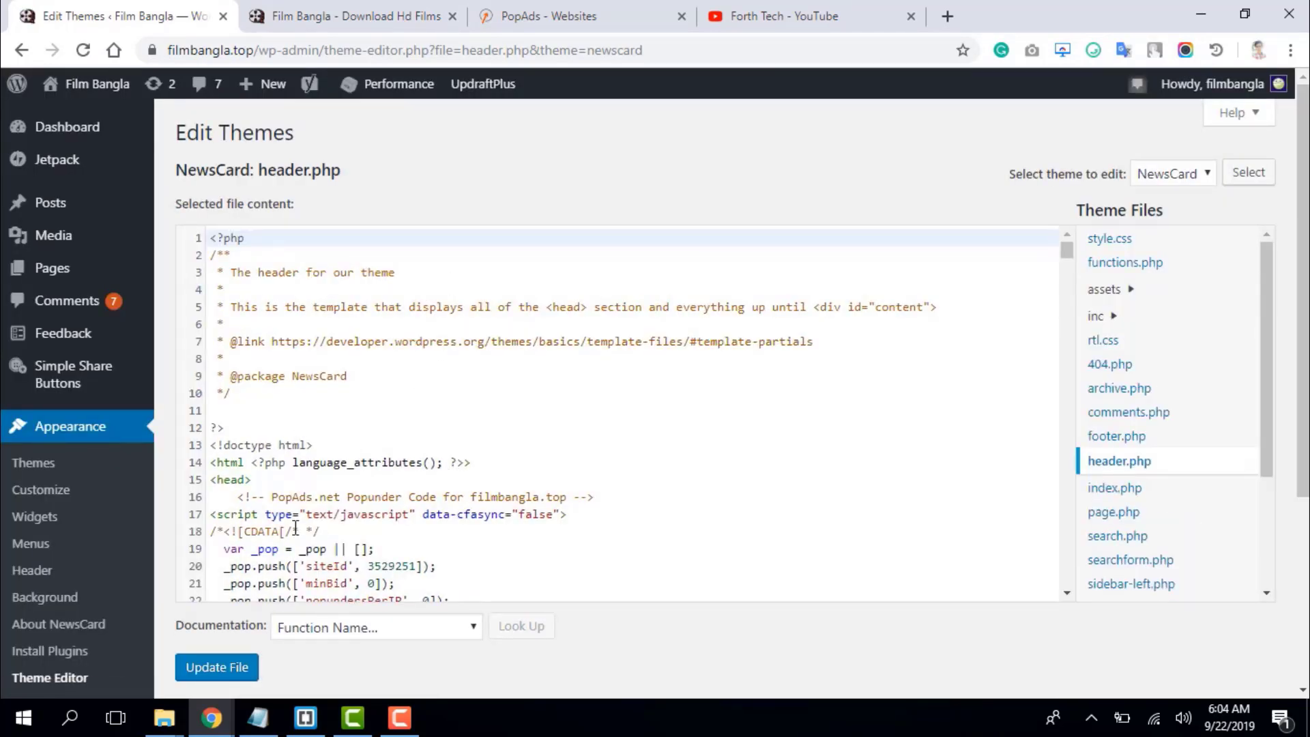
{"action": "left_click", "coordinate": [259, 495]}
{"action": "scroll", "coordinate": [300, 490], "scroll_direction": "down", "scroll_amount": 3}
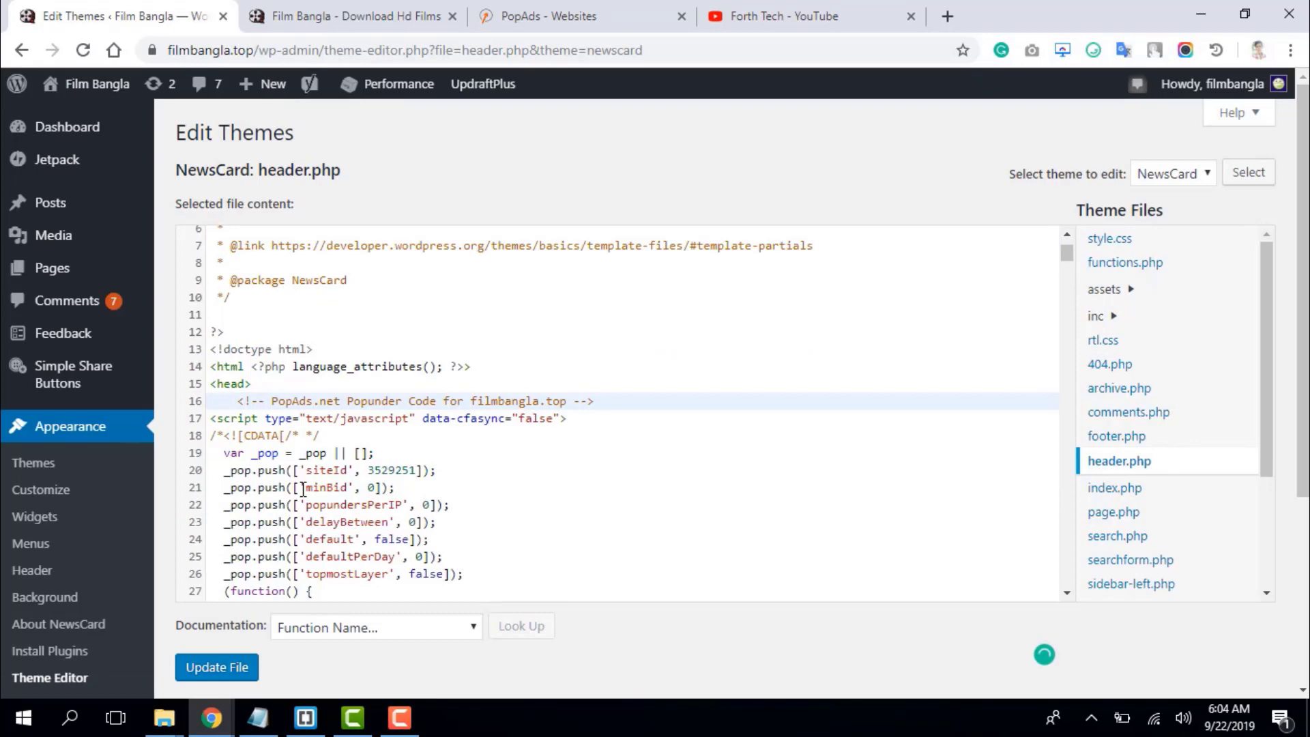
{"action": "scroll", "coordinate": [303, 490], "scroll_direction": "down", "scroll_amount": 3}
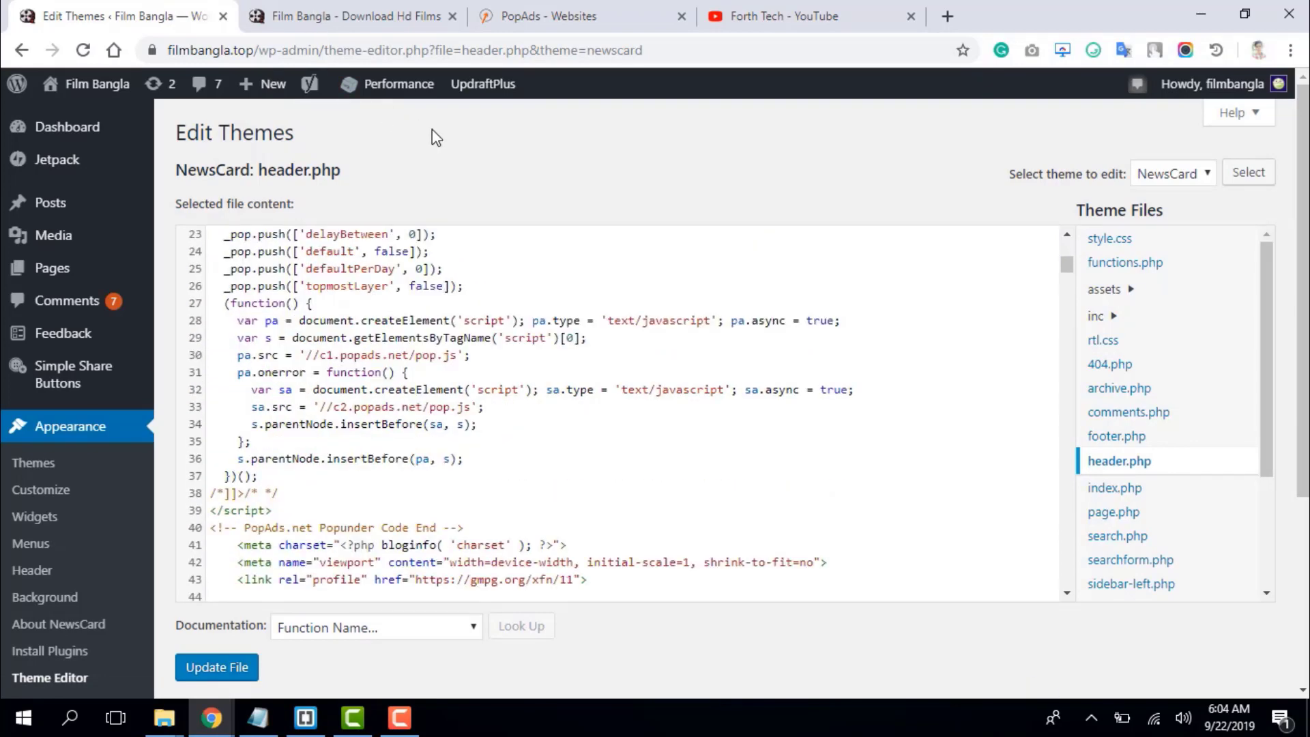
- Reload the Film Bangla homepage so the PopAds popunder fires
{"action": "left_click", "coordinate": [541, 15]}
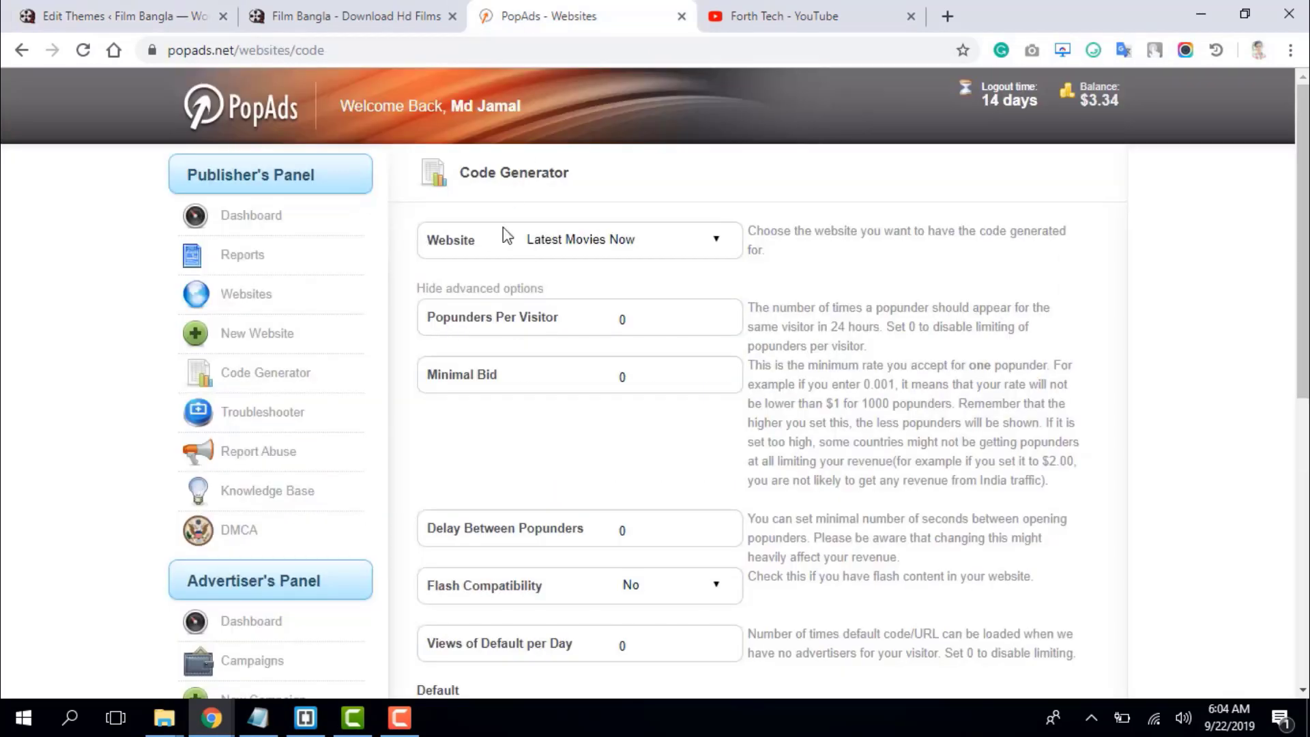
{"action": "left_click", "coordinate": [395, 12]}
{"action": "left_click", "coordinate": [93, 51]}
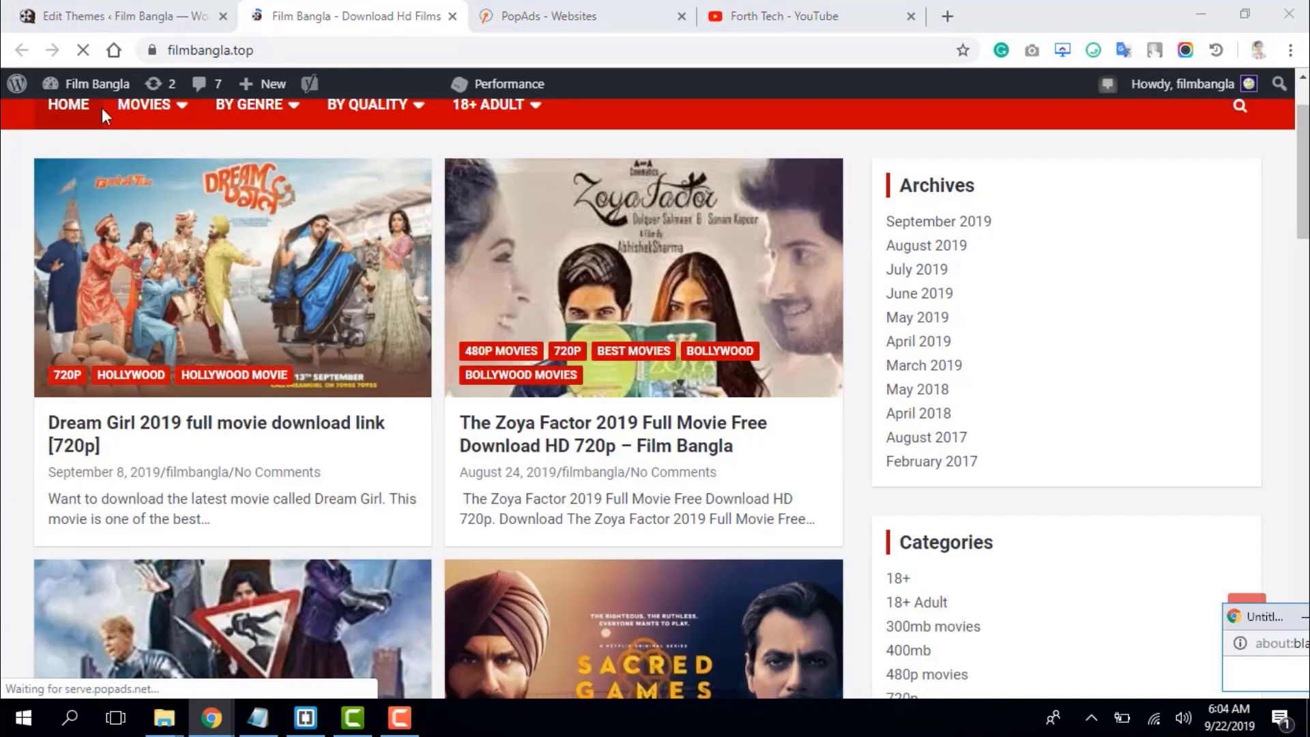
- Close the blank popup windows and open The Kid Who Would Be King post
{"action": "left_click", "coordinate": [177, 14]}
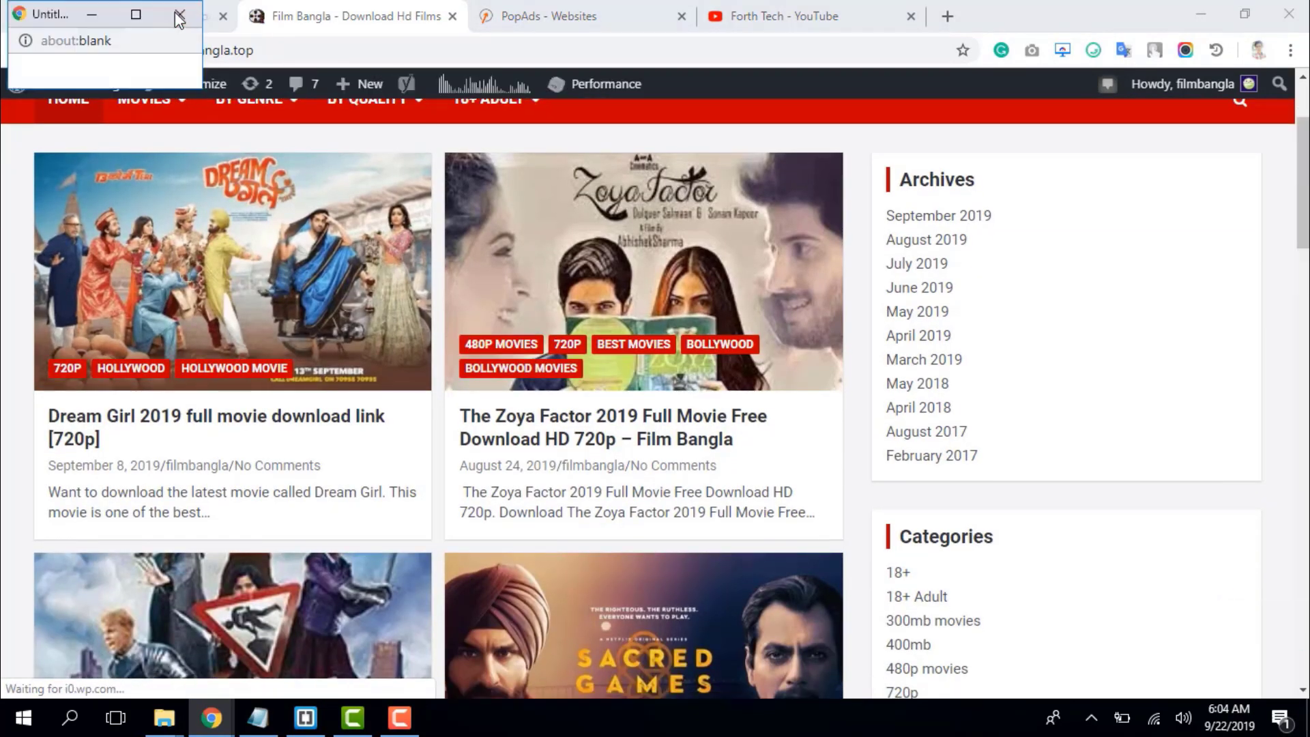
{"action": "left_click", "coordinate": [179, 14]}
{"action": "left_click", "coordinate": [180, 14]}
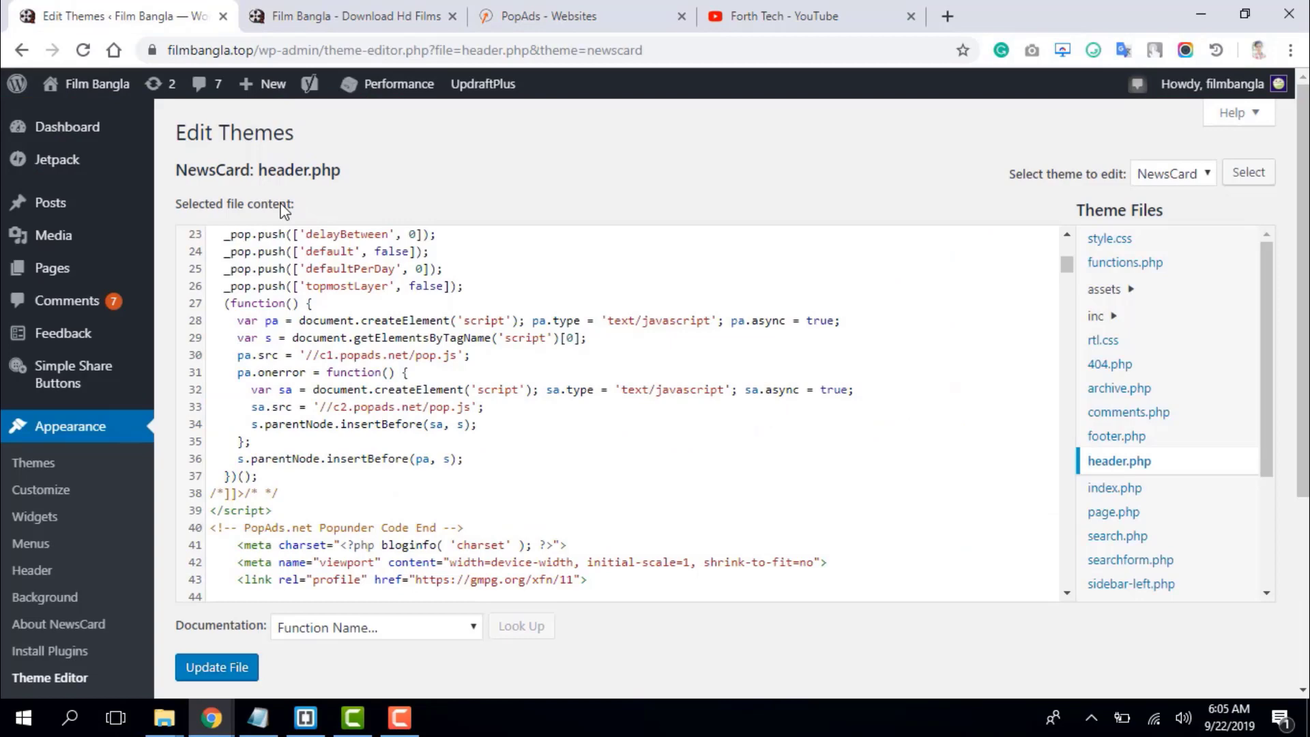
{"action": "left_click", "coordinate": [285, 12]}
{"action": "scroll", "coordinate": [374, 203], "scroll_direction": "down", "scroll_amount": 1}
{"action": "scroll", "coordinate": [374, 203], "scroll_direction": "down", "scroll_amount": 1}
{"action": "left_click", "coordinate": [280, 451]}
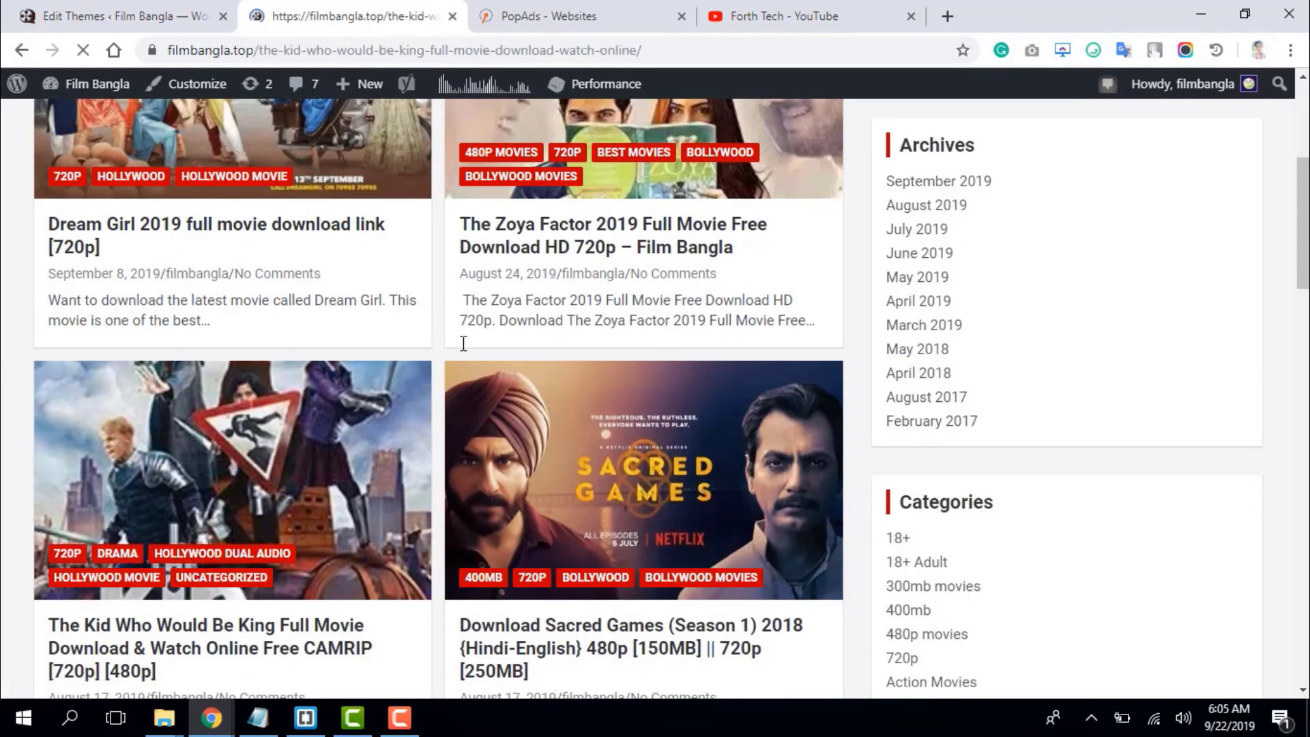
- Bring the Default Advertisement popunder forward from the taskbar, then close its windows
{"action": "scroll", "coordinate": [346, 522], "scroll_direction": "down", "scroll_amount": 5}
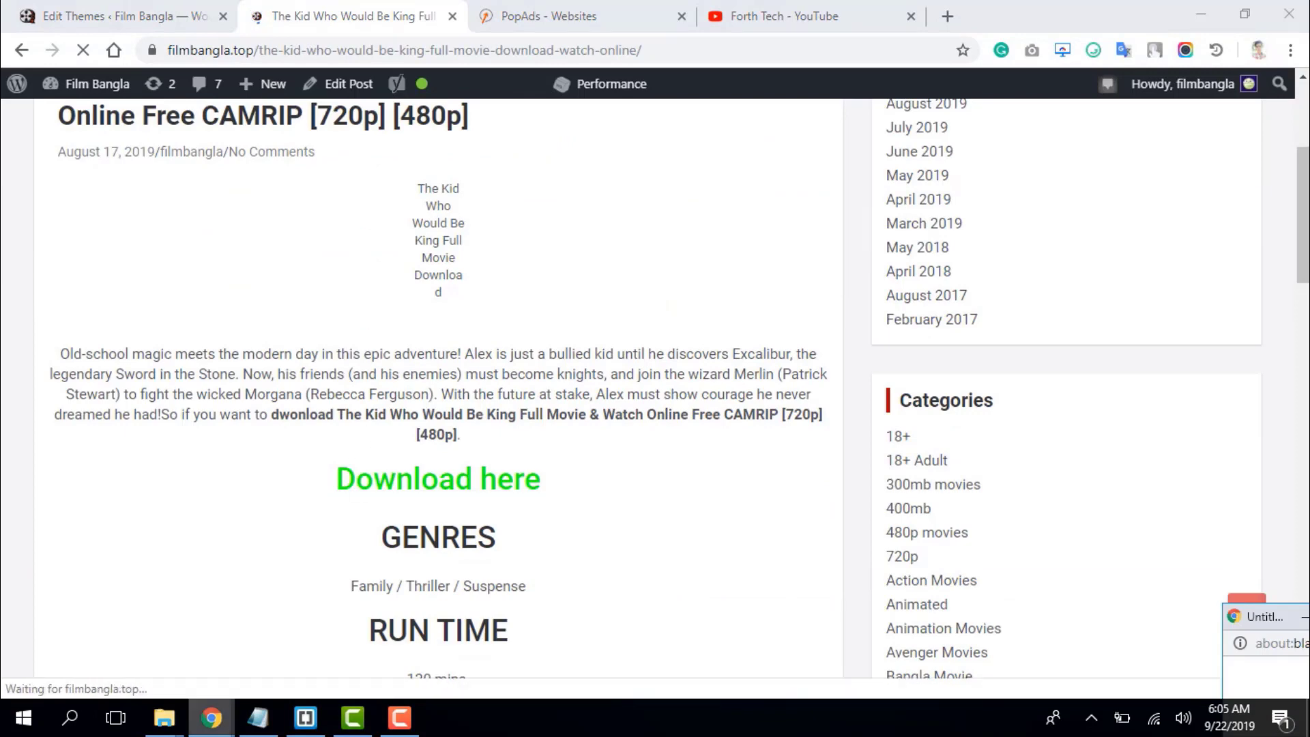
{"action": "mouse_move", "coordinate": [218, 720]}
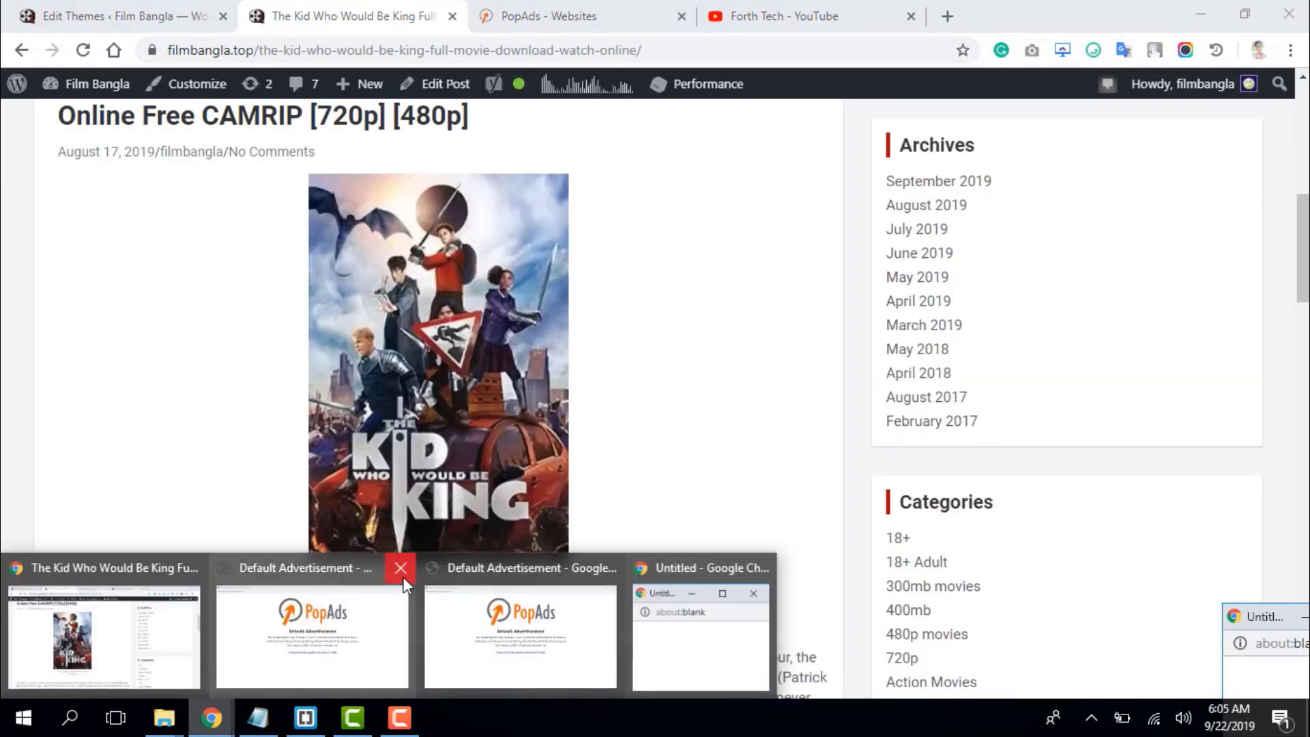
{"action": "left_click", "coordinate": [363, 648]}
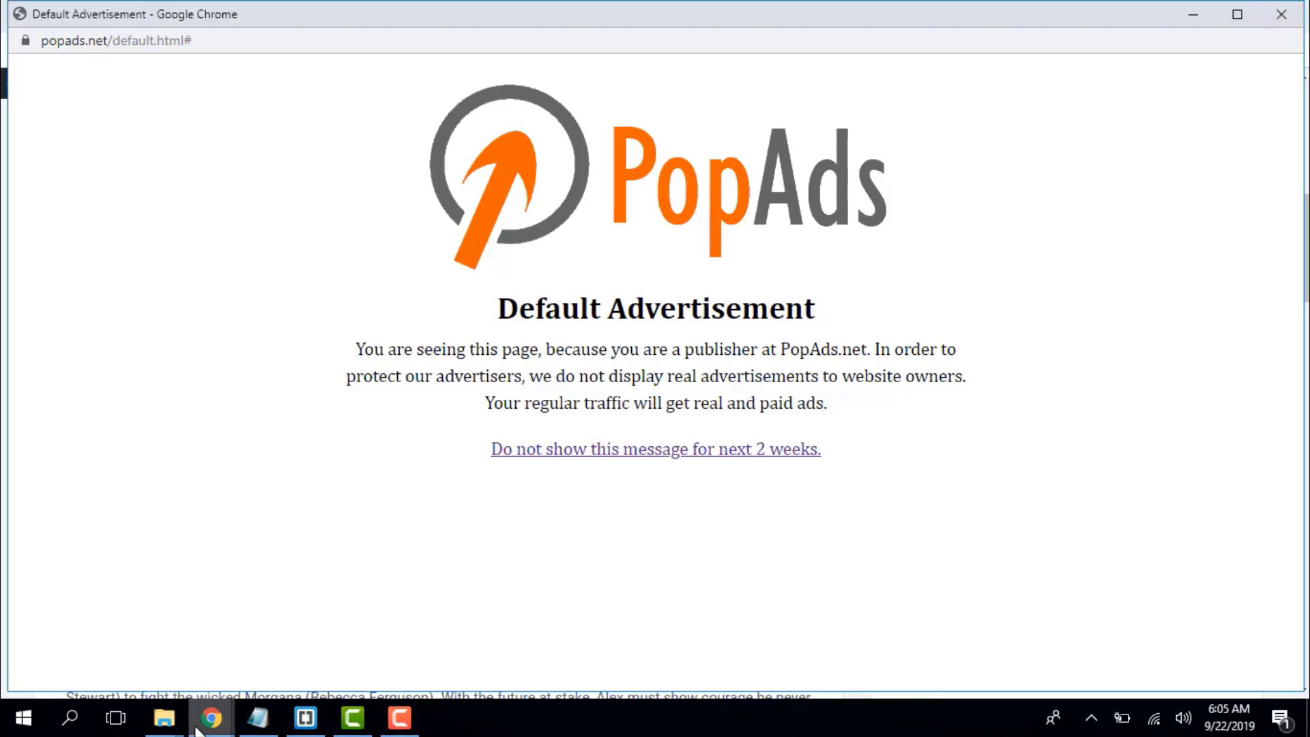
{"action": "mouse_move", "coordinate": [209, 724]}
{"action": "left_click", "coordinate": [327, 635]}
{"action": "left_click", "coordinate": [1274, 15]}
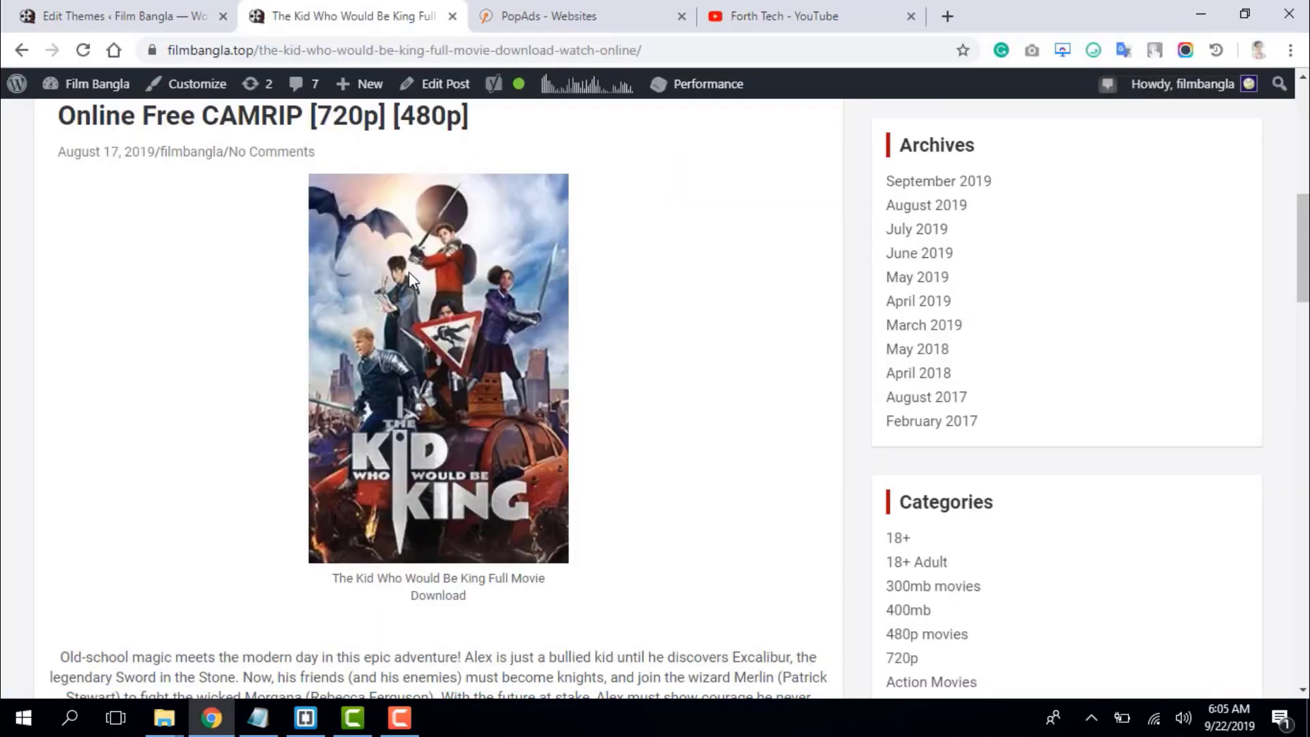
{"action": "scroll", "coordinate": [389, 283], "scroll_direction": "up", "scroll_amount": 6}
- Switch to the Forth Tech - YouTube tab in Chrome
{"action": "left_click", "coordinate": [804, 20]}
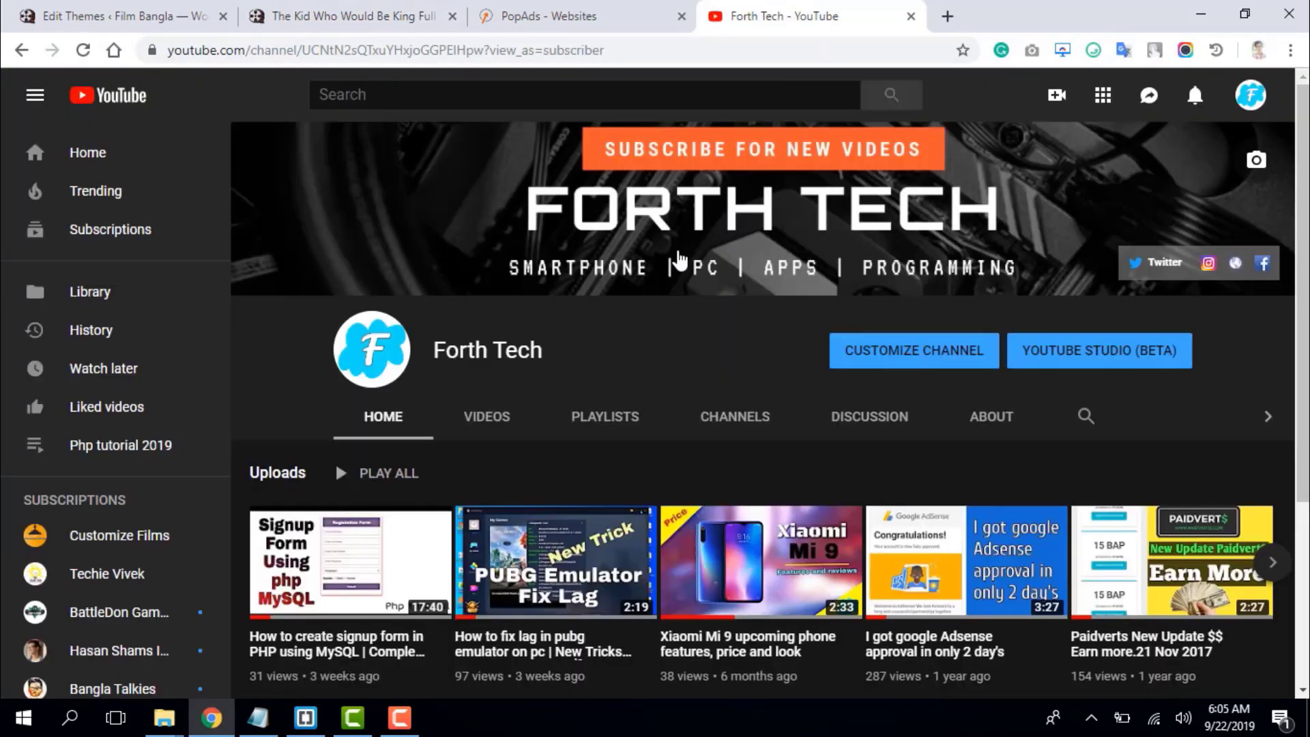